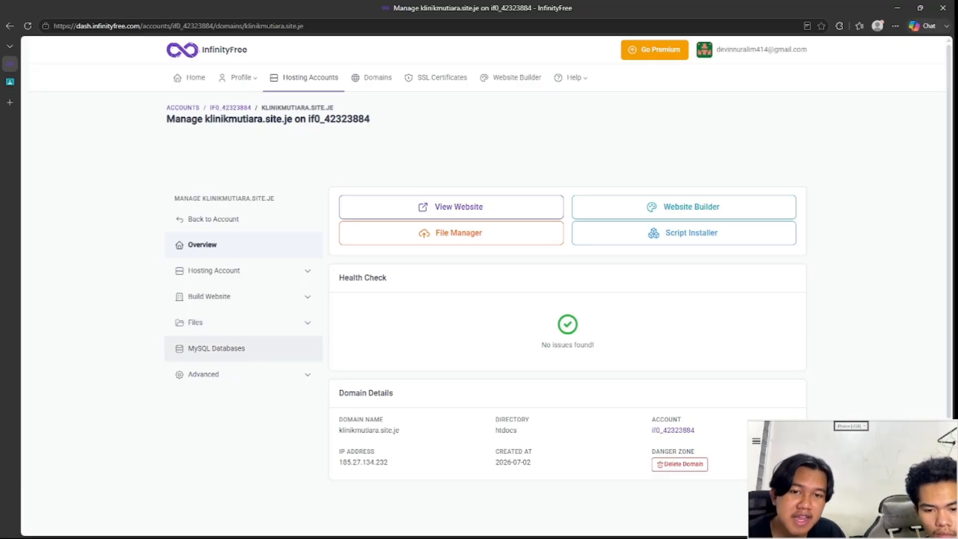
Step: Open the klinik_mutiara database in phpMyAdmin from the site's MySQL Databases list
click(216, 348)
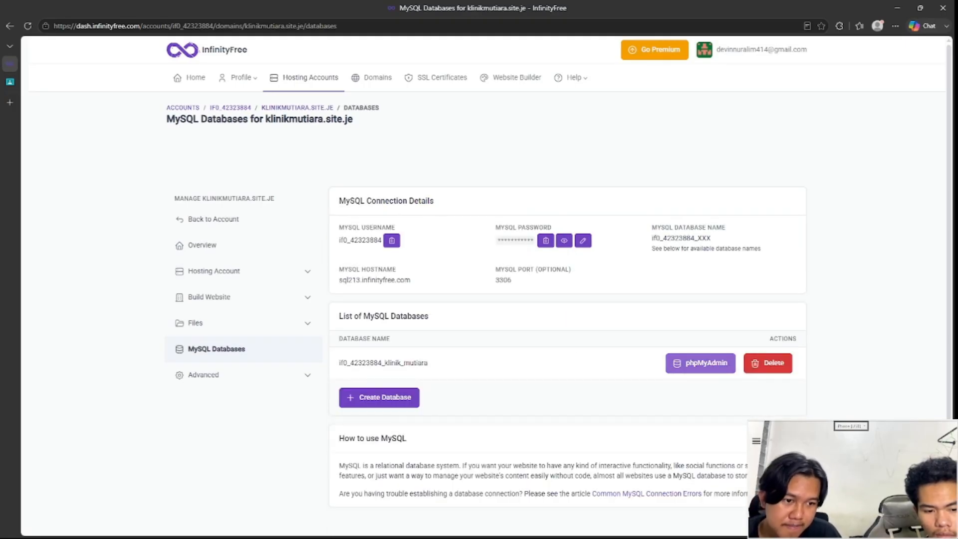
click(700, 363)
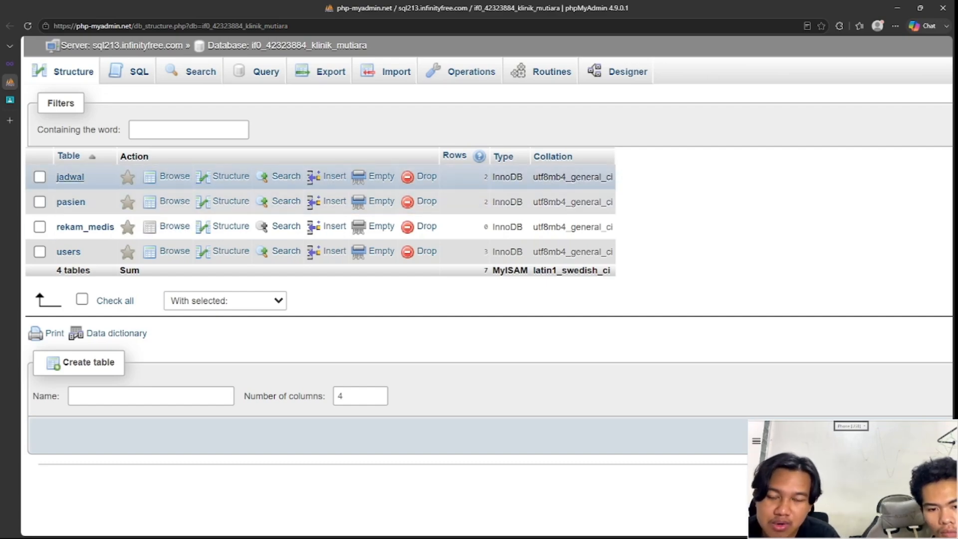
Step: Browse the jadwal table's two schedule rows, then return to the klinik_mutiara table list
click(70, 177)
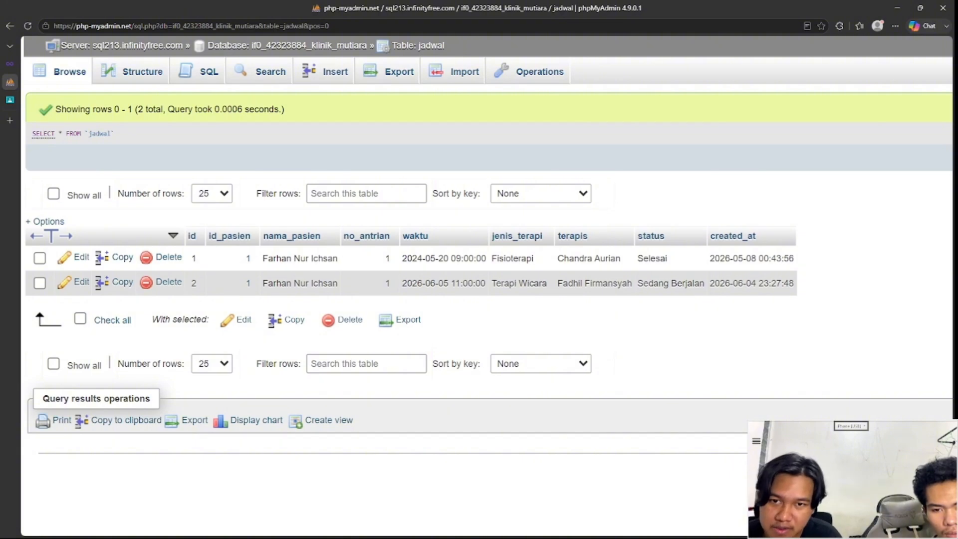
key(alt+Left)
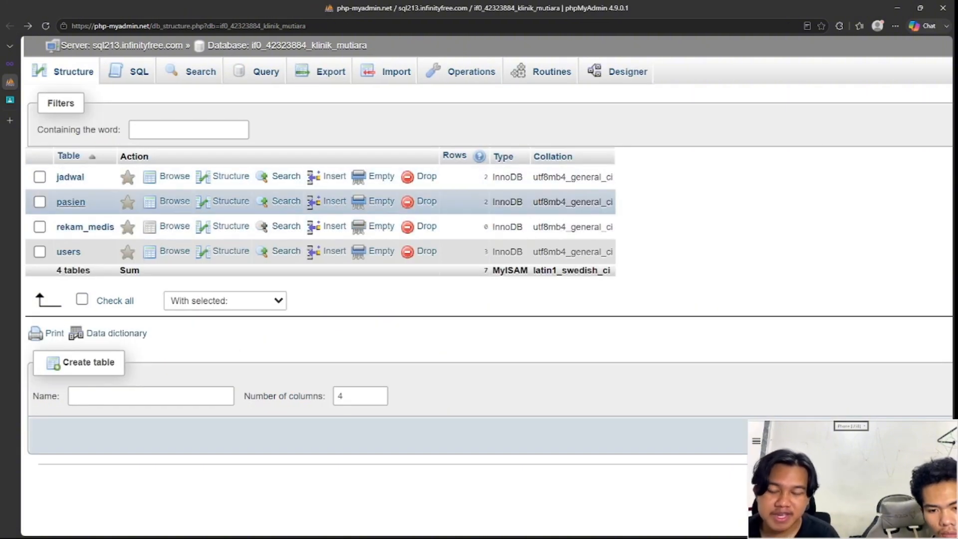
click(71, 201)
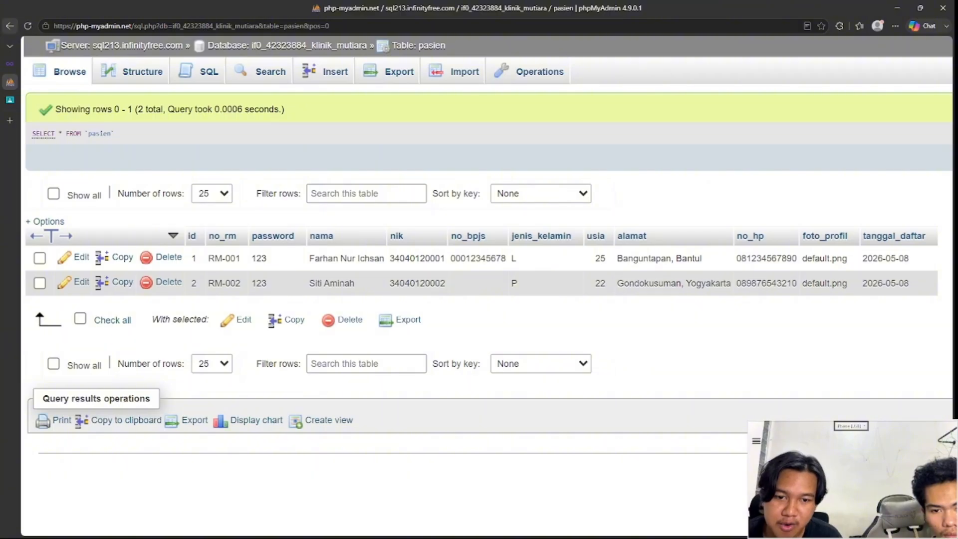
click(9, 26)
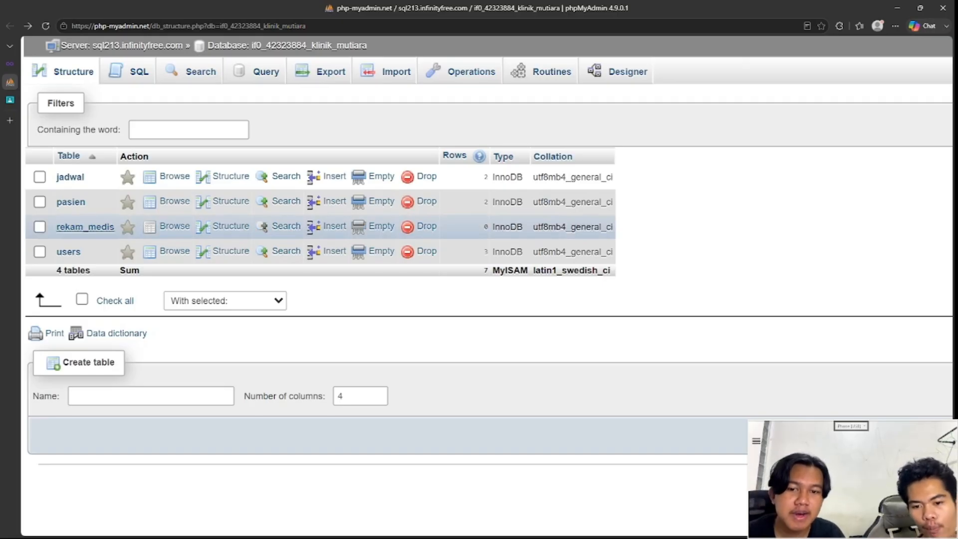
click(85, 226)
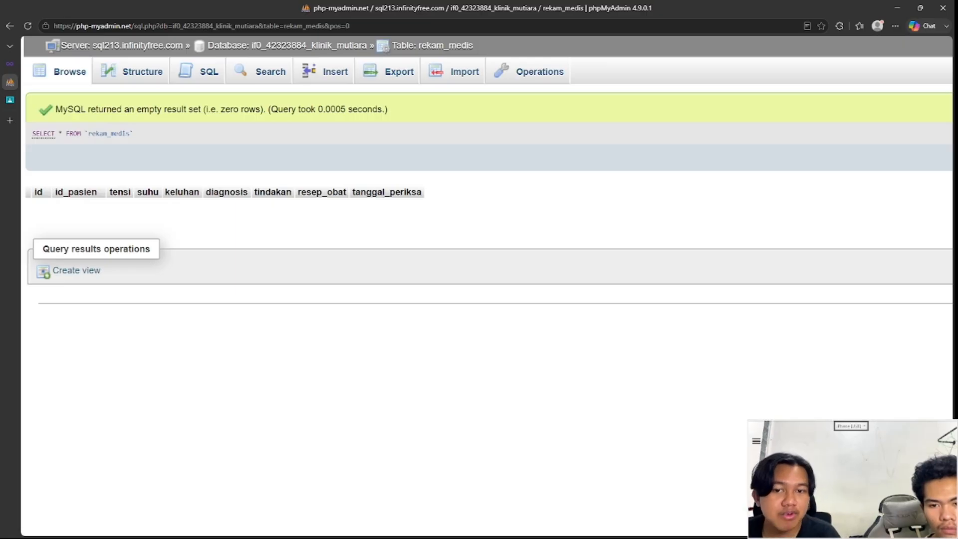
click(10, 26)
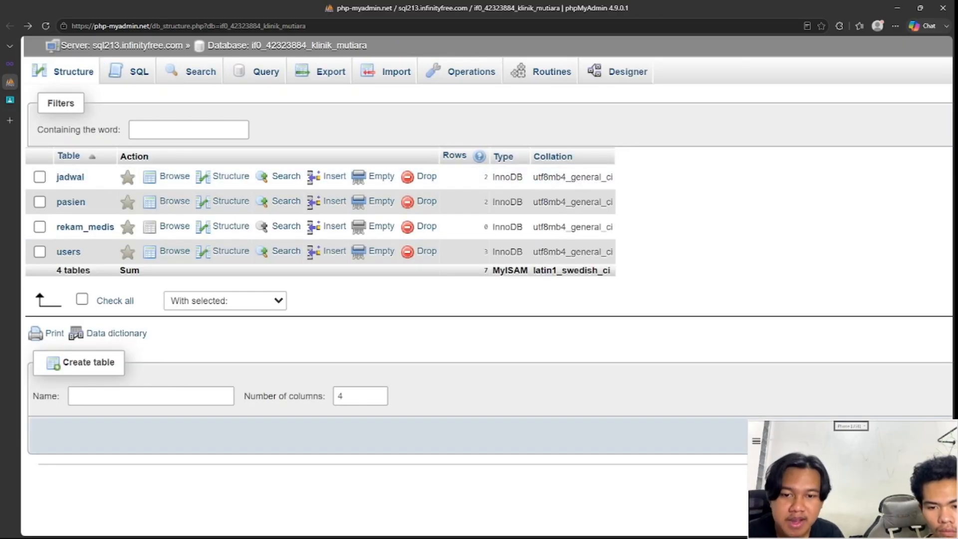
Step: Review the three accounts in the users table, then go back to InfinityFree's MySQL Databases page
click(69, 252)
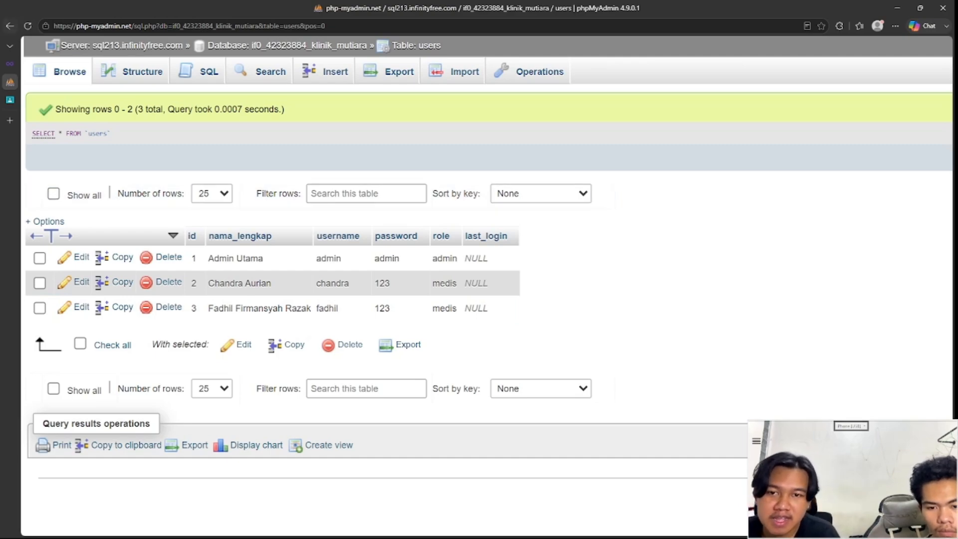
key(alt+Left)
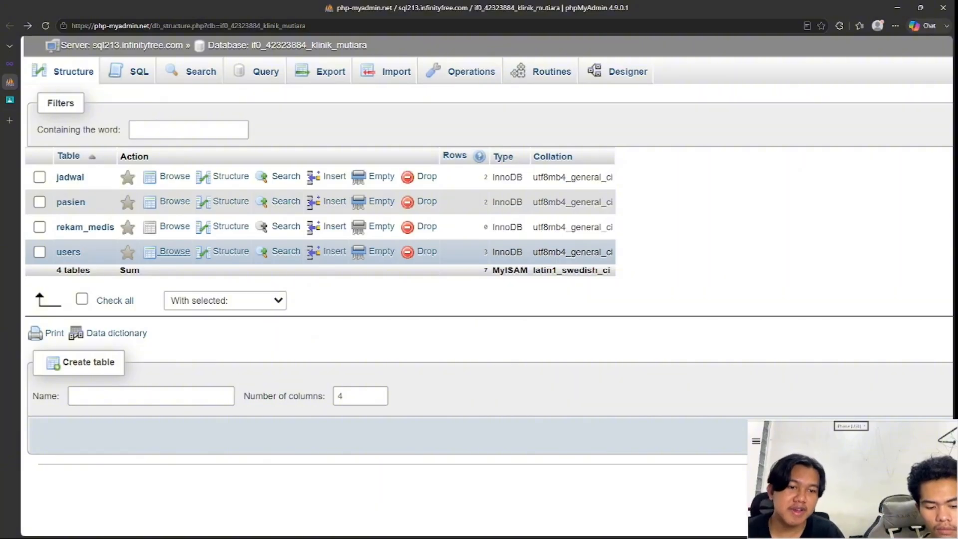
key(ctrl+shift+Tab)
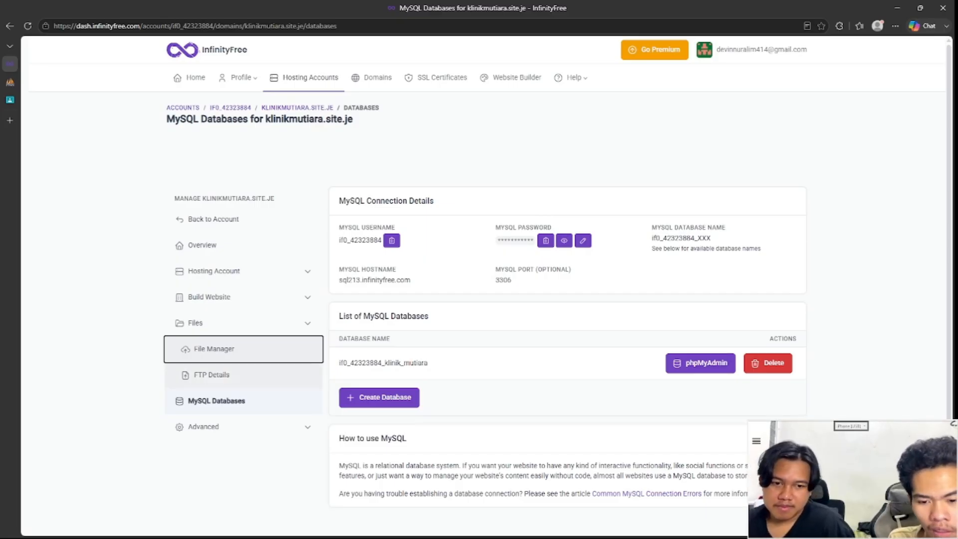
Step: Launch the online File Manager from the Files section of the InfinityFree sidebar
click(243, 323)
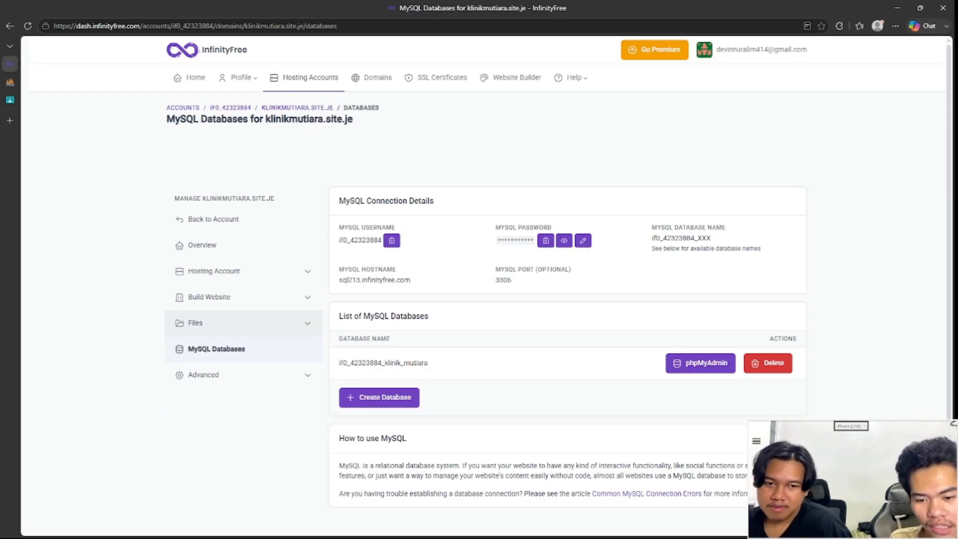
click(243, 323)
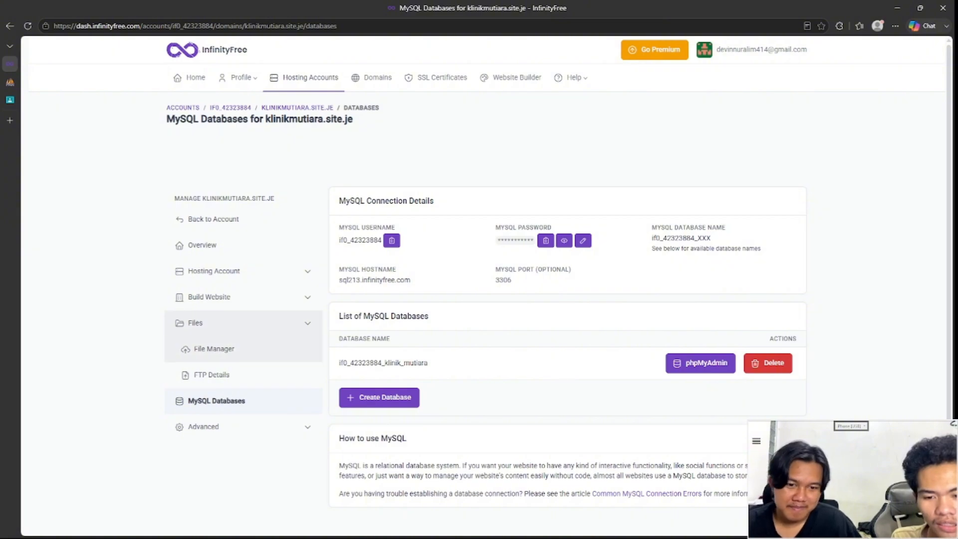
click(214, 348)
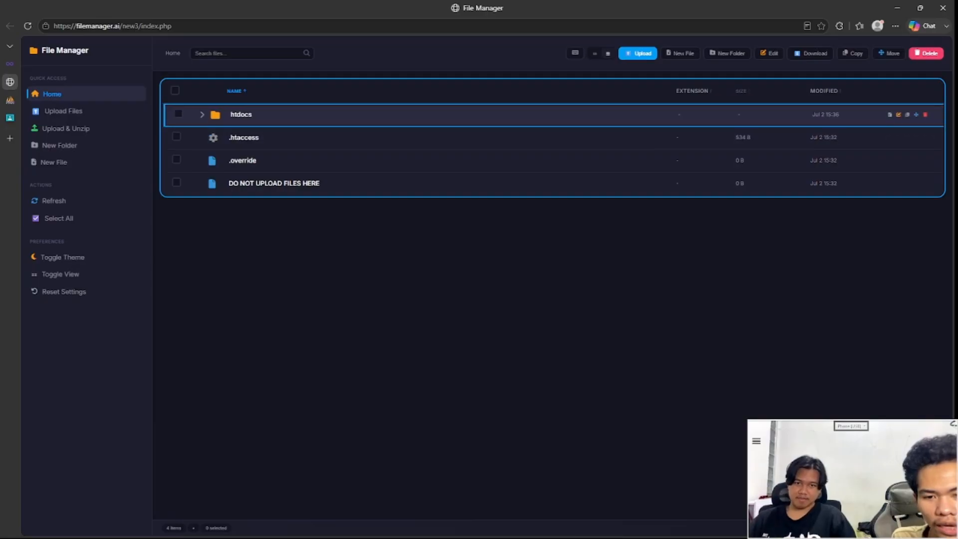
Step: Expand htdocs and look over the Pasien and css folders and the clinic's PHP files
click(202, 114)
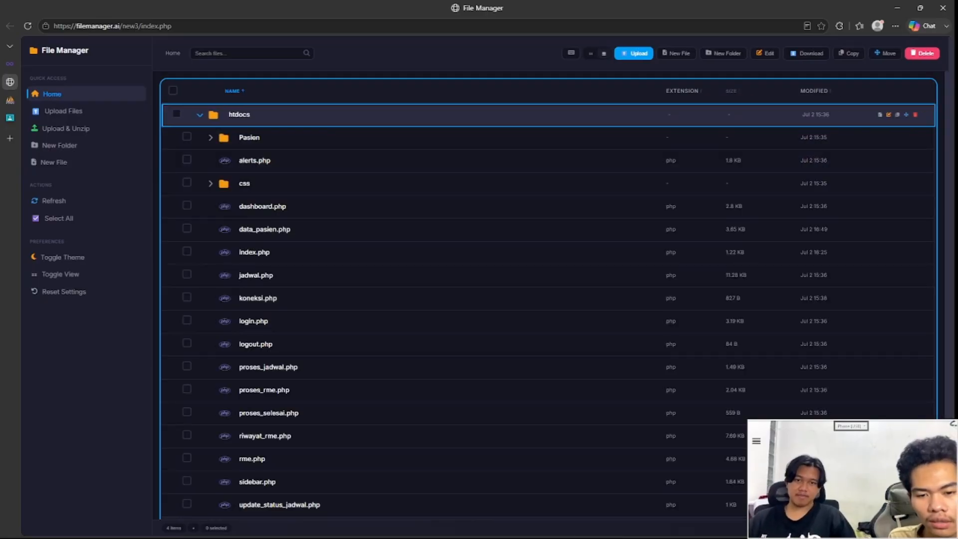
scroll(499, 150, down, 2)
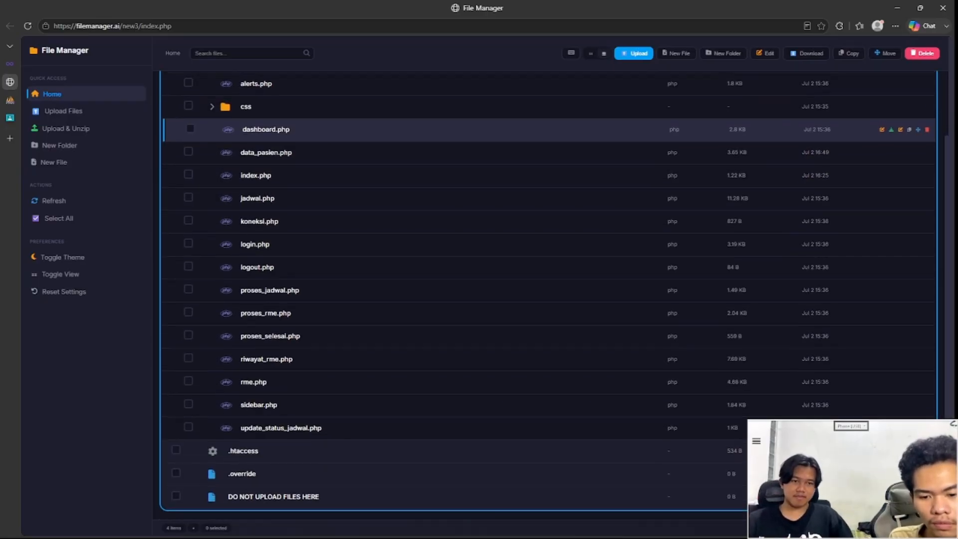
scroll(499, 129, up, 2)
scroll(499, 129, down, 2)
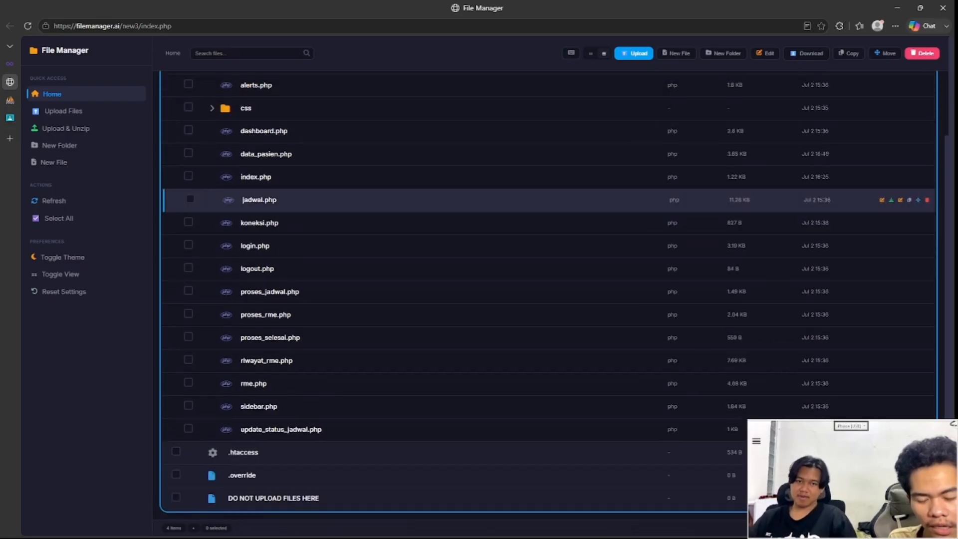
scroll(499, 165, up, 2)
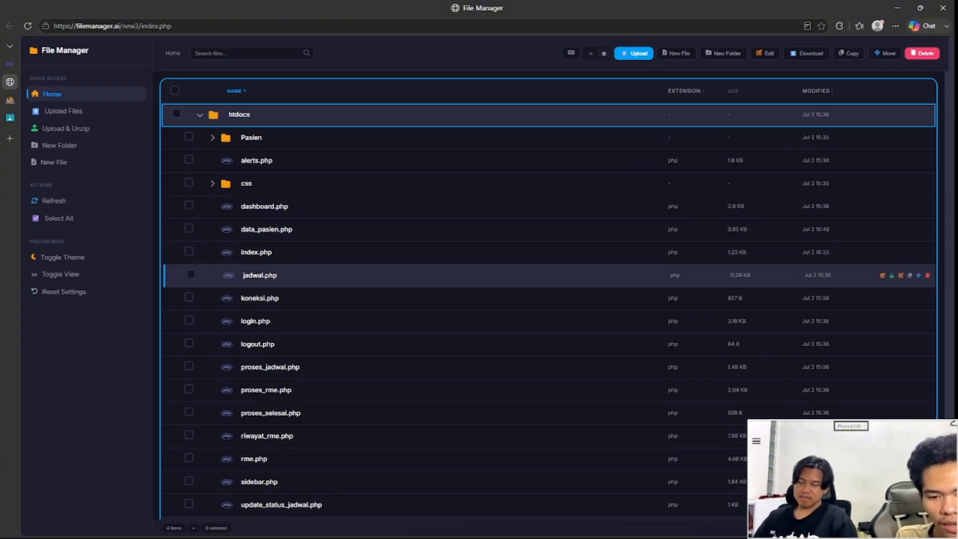
scroll(549, 300, down, 2)
scroll(549, 299, up, 2)
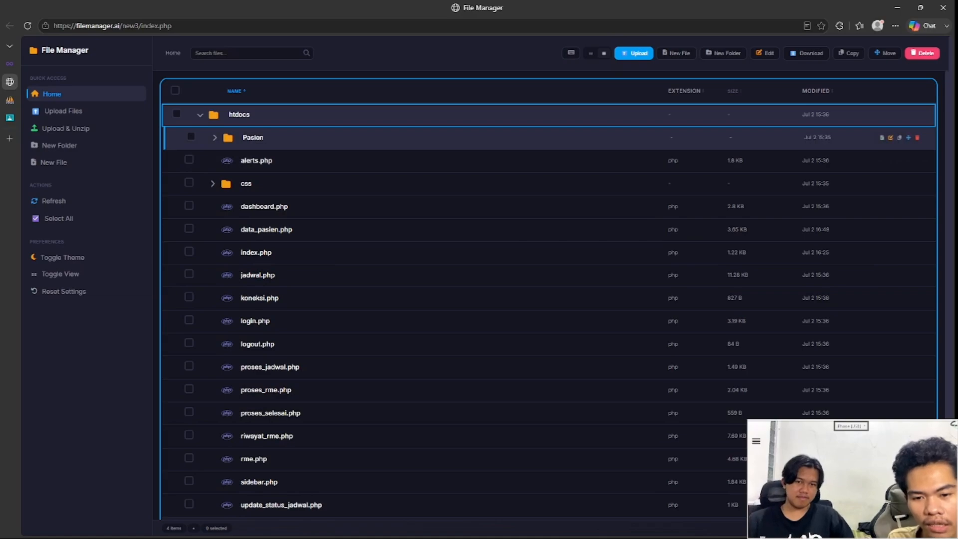
click(215, 138)
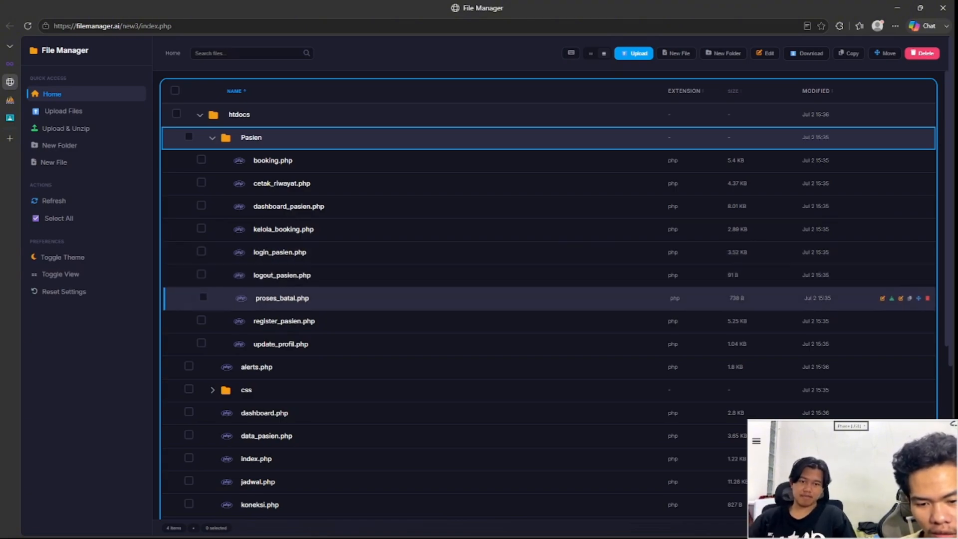
scroll(549, 298, down, 1)
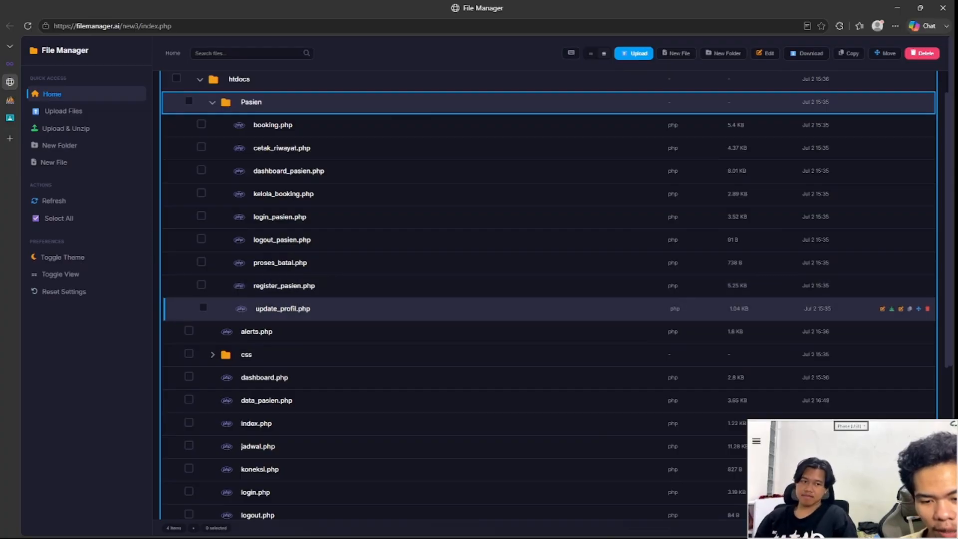
scroll(549, 307, down, 1)
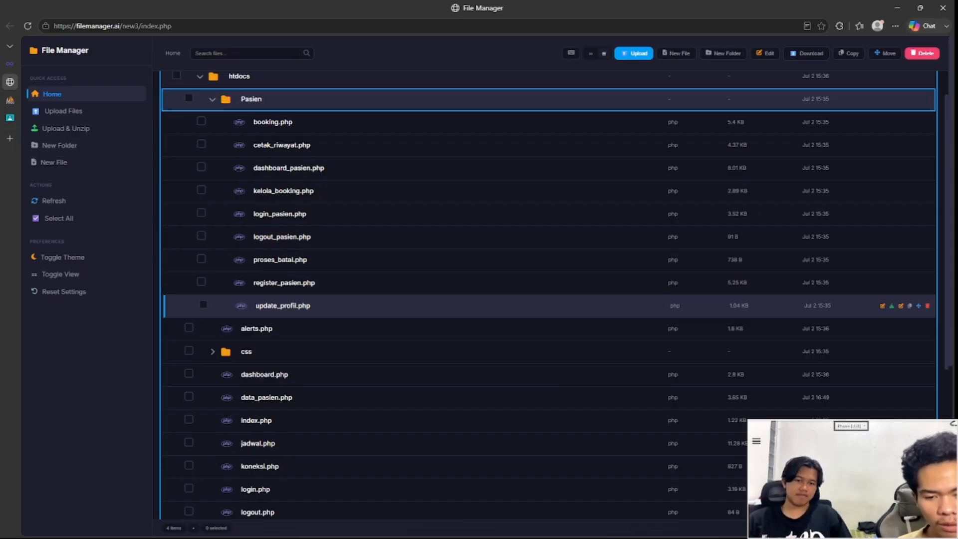
scroll(548, 374, down, 3)
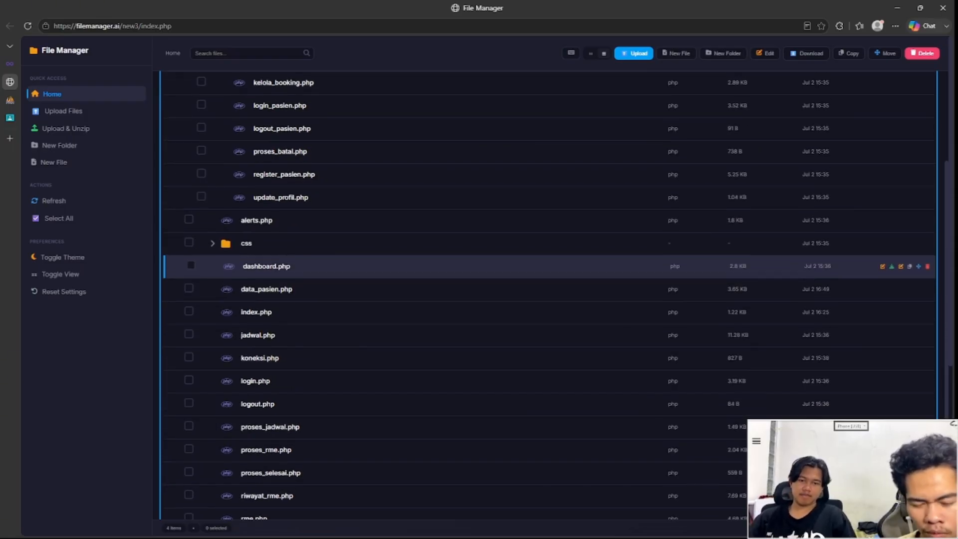
scroll(549, 394, down, 2)
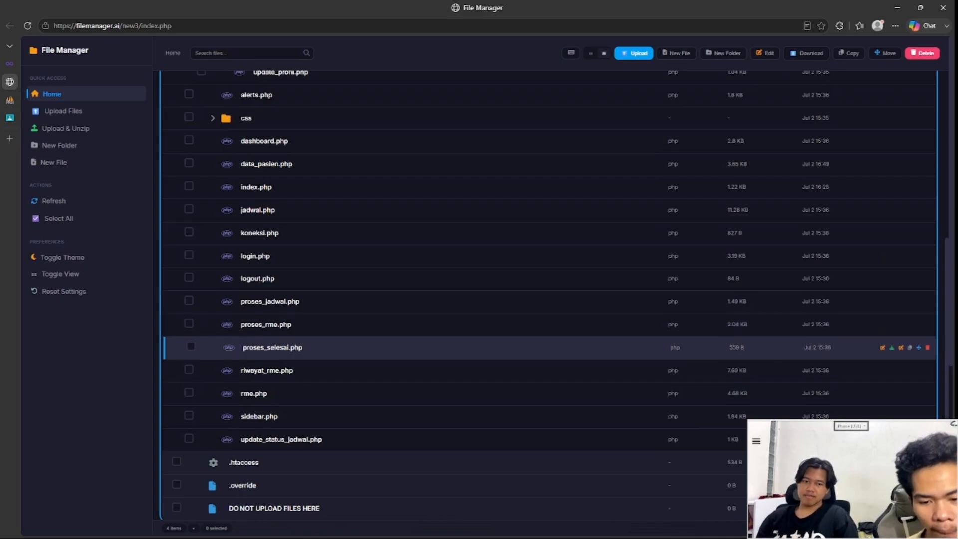
scroll(499, 347, down, 1)
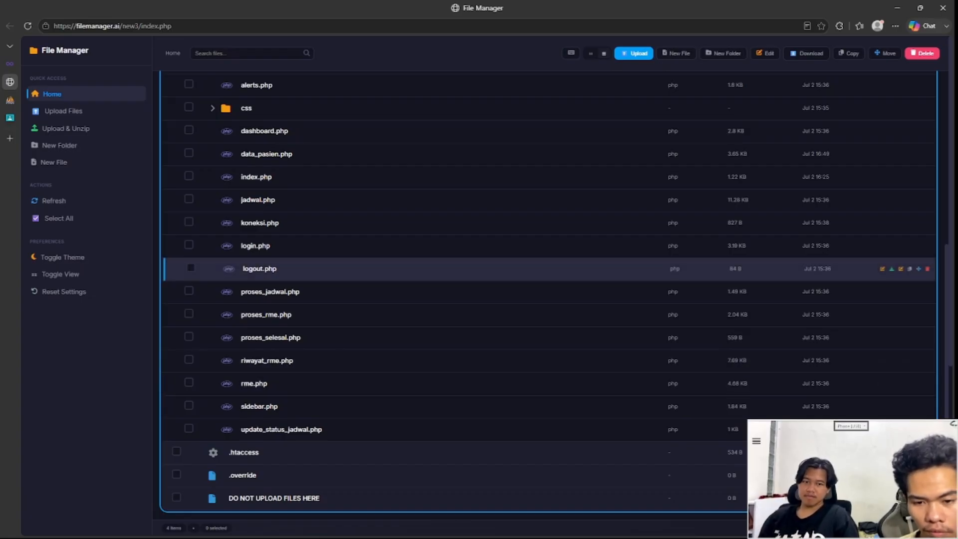
scroll(499, 269, up, 2)
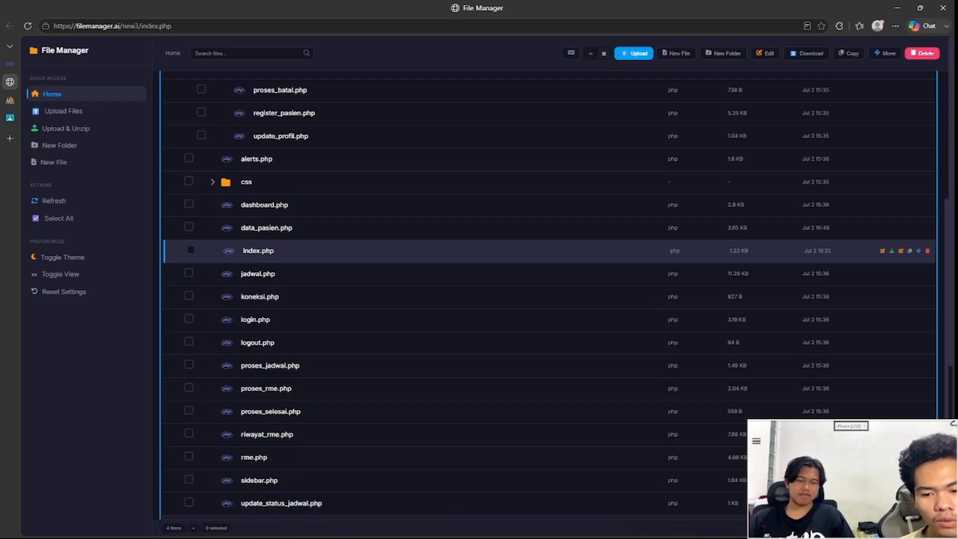
scroll(548, 255, up, 1)
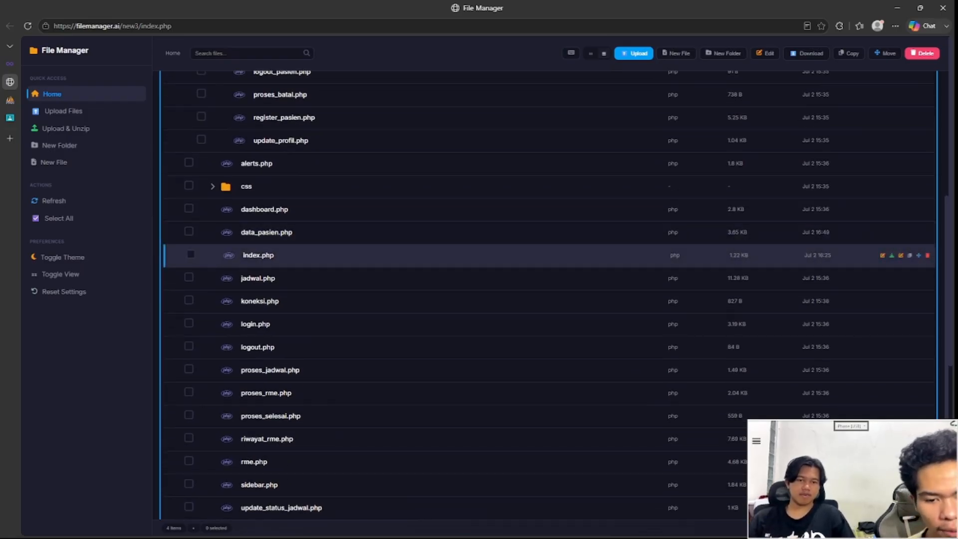
scroll(549, 414, down, 1)
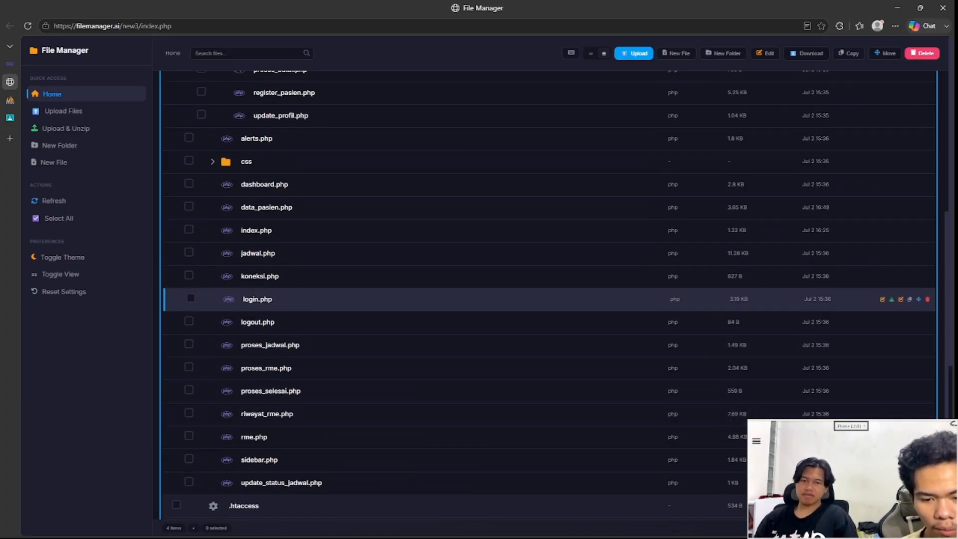
scroll(549, 200, up, 5)
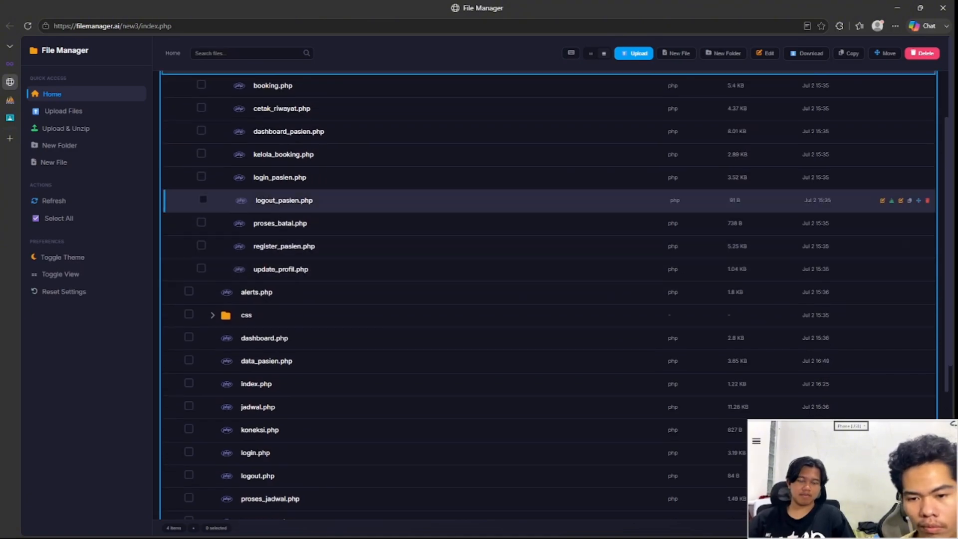
mouse_move(11, 65)
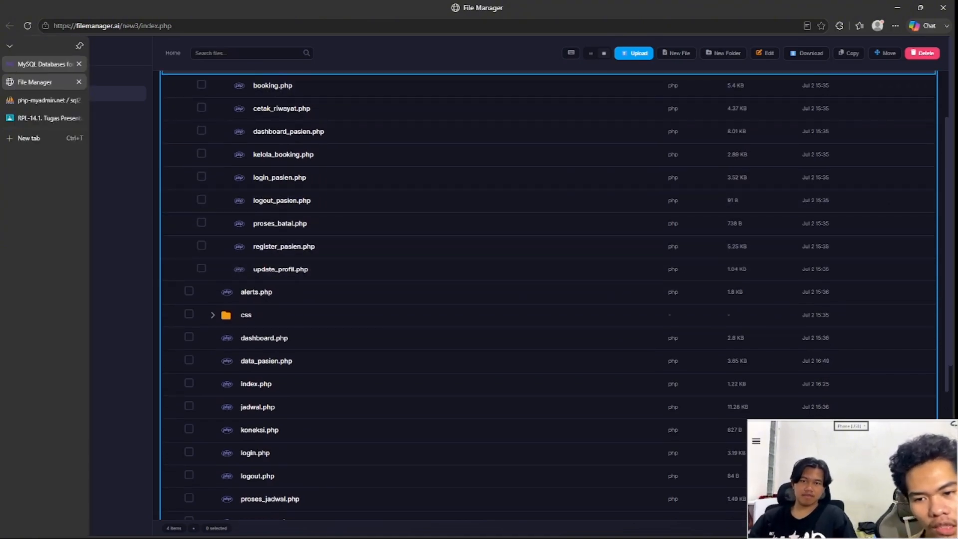
Step: Open klinikmutiara.site.je live from the hosting account Overview to show the Klinik Mutiara welcome page
click(40, 64)
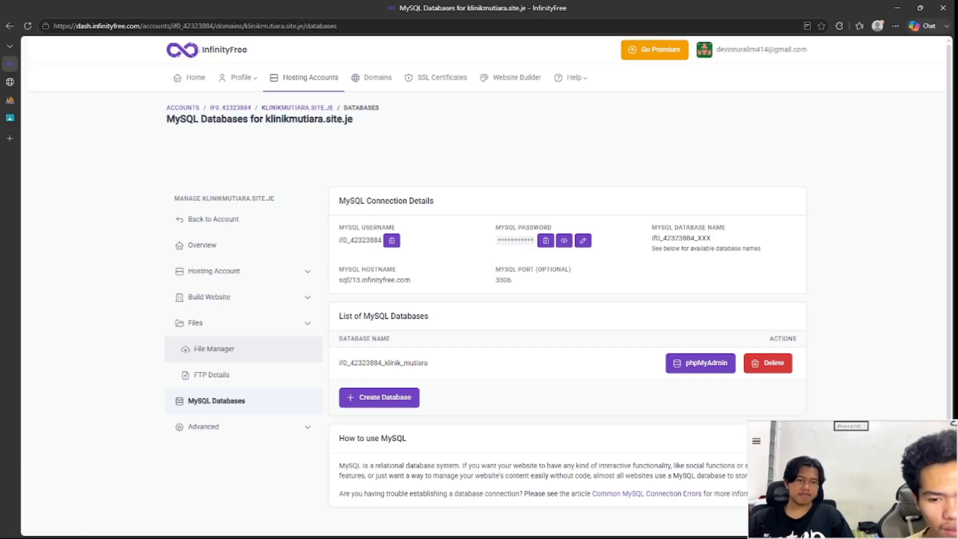
click(202, 245)
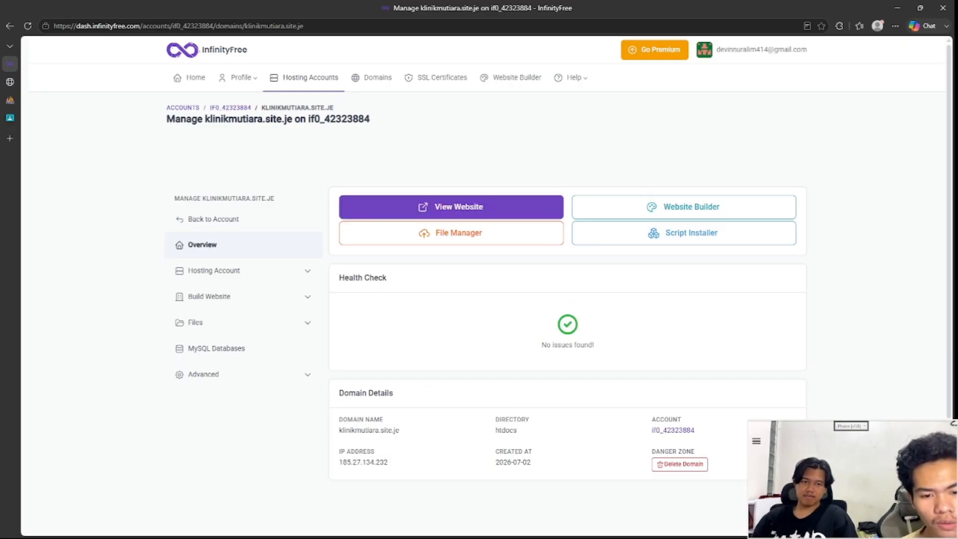
click(451, 207)
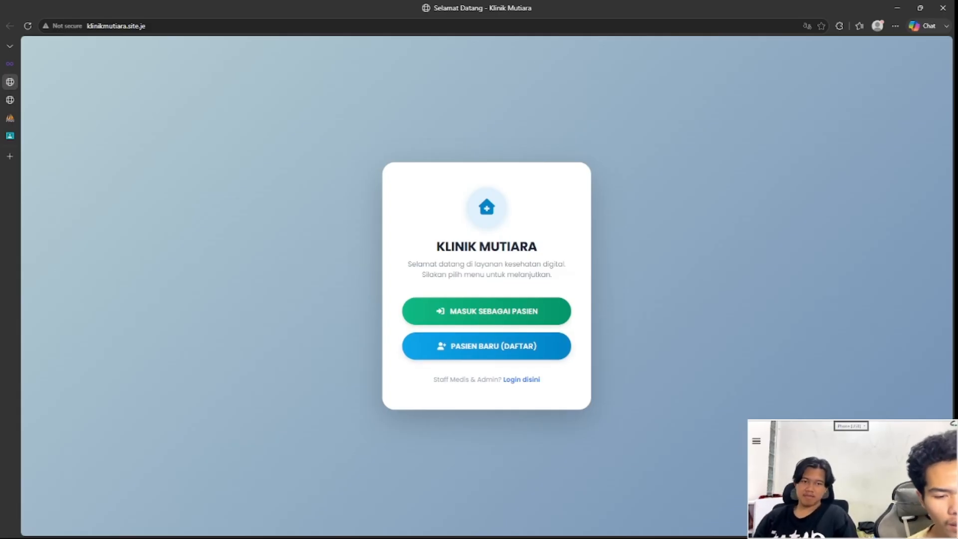
Step: Try logging in to the Admin Portal as 'admin' with the account password; it's rejected as wrong
click(521, 380)
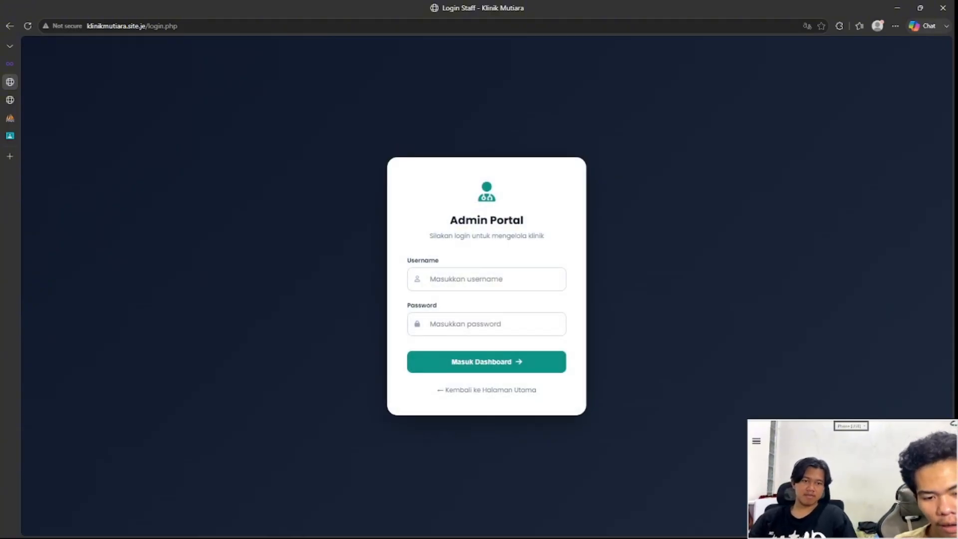
click(486, 279)
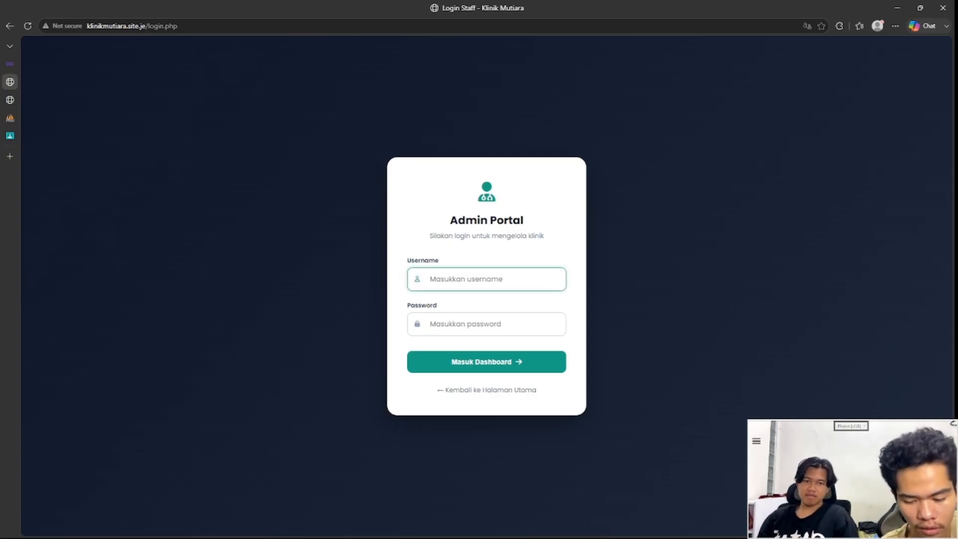
text(admin)
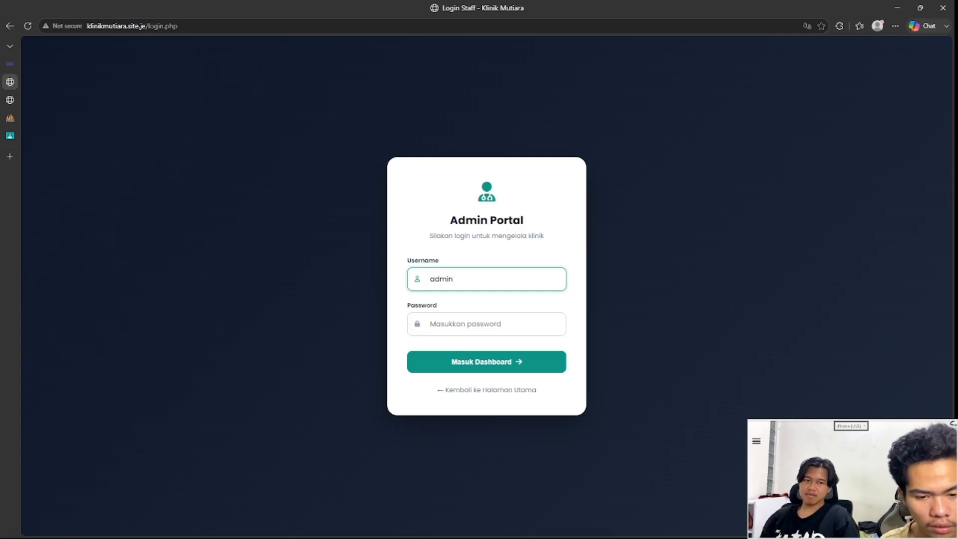
click(487, 323)
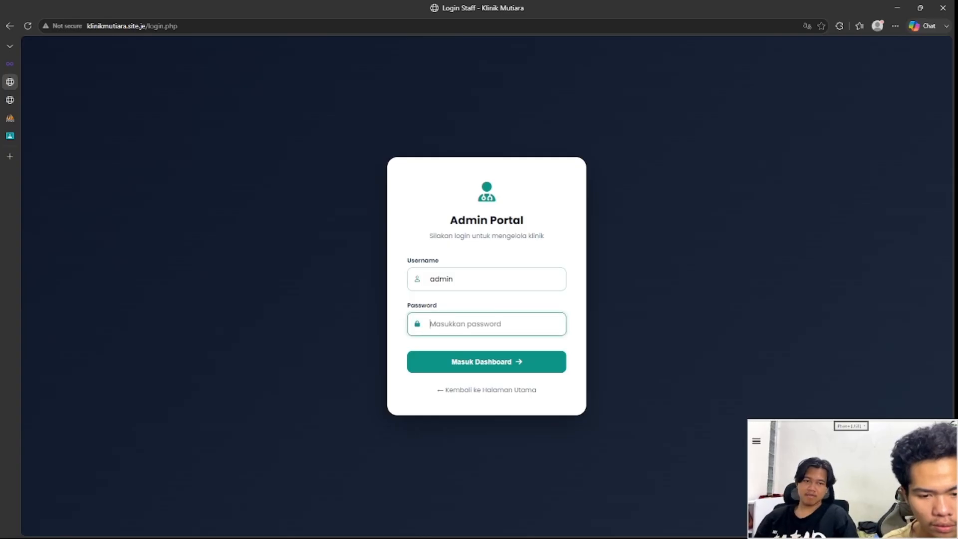
text(admin123)
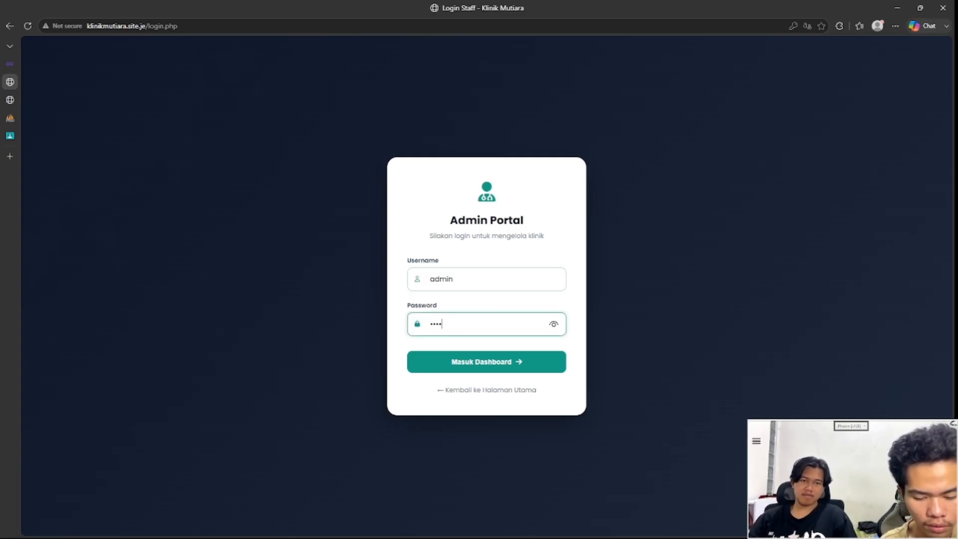
key(Return)
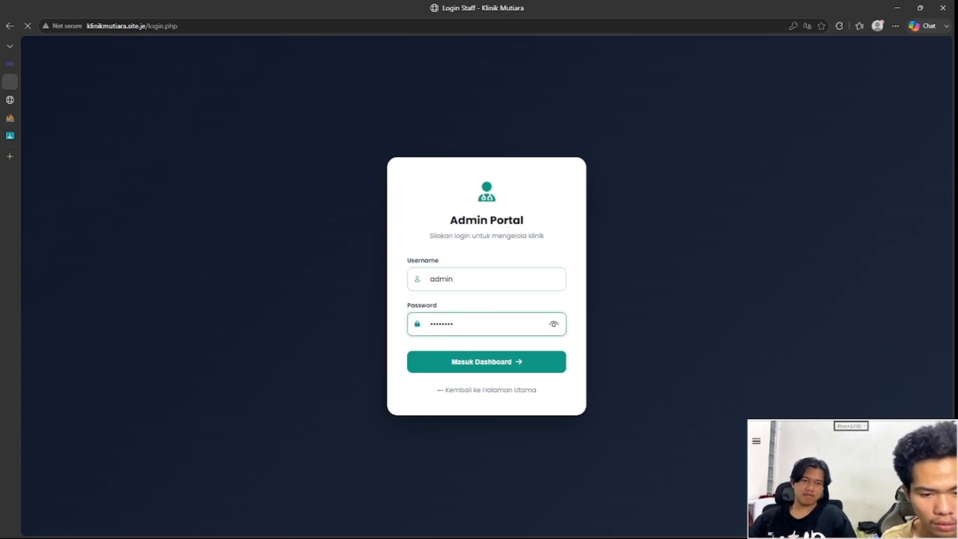
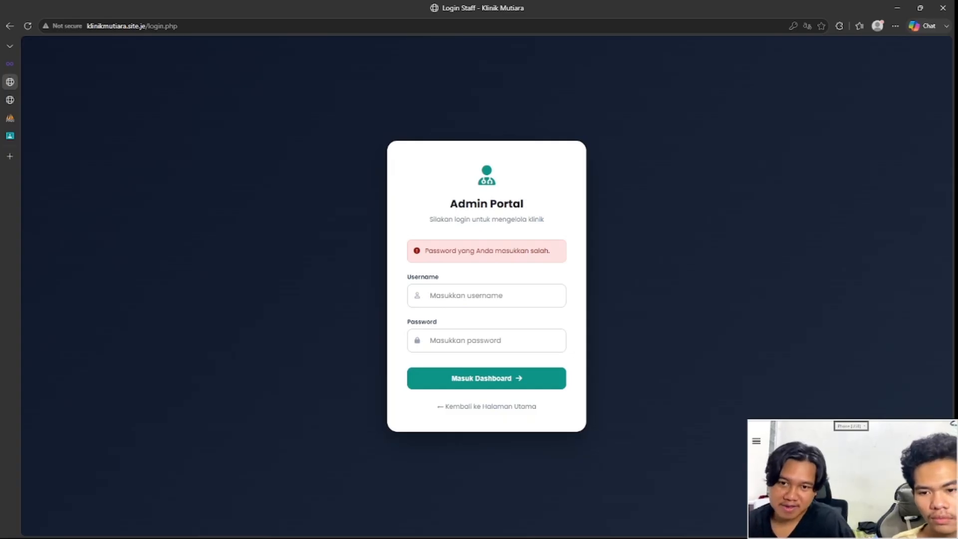
Step: Switch to the phpMyAdmin tab listing the klinik_mutiara tables: jadwal, pasien, rekam_medis and users
mouse_move(10, 118)
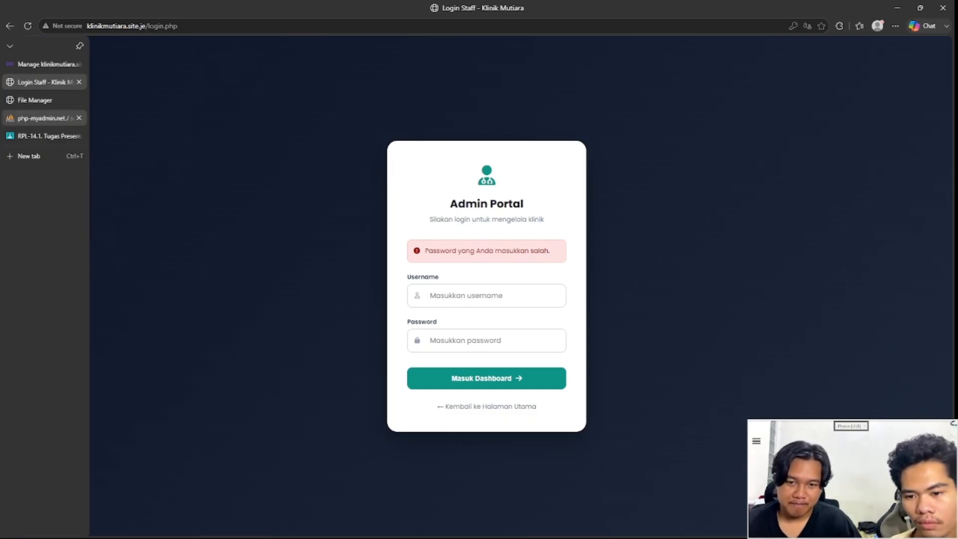
click(40, 117)
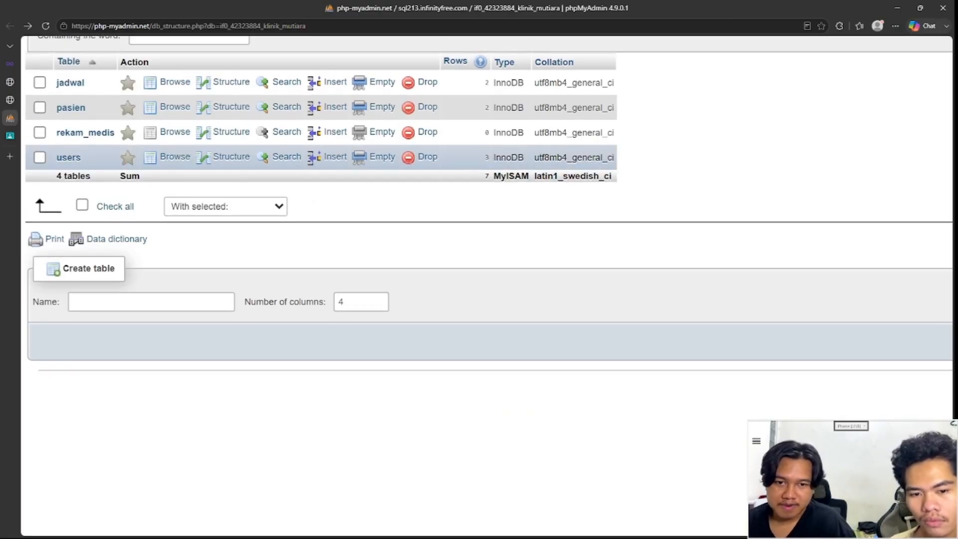
Step: Browse the users table rows to check the staff logins, then return to the admin login page
scroll(335, 150, up, 1)
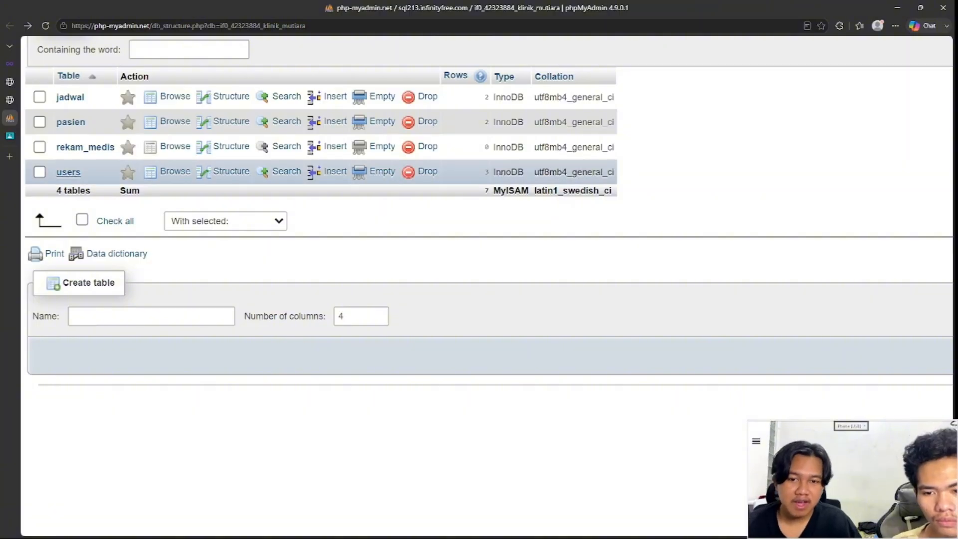
click(68, 171)
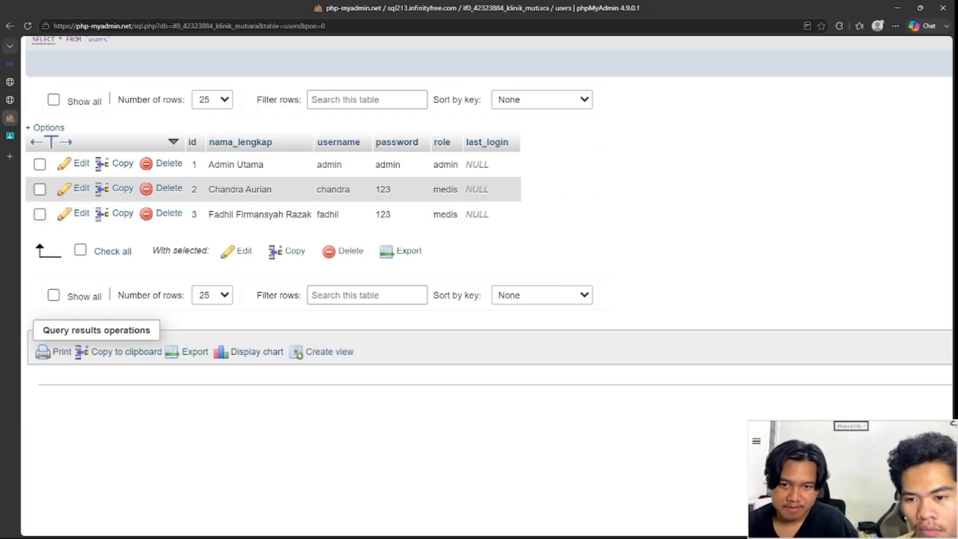
click(11, 64)
Step: Back on the Login Staff page, enter 'admin' as the Admin Portal username
key(ctrl+Tab)
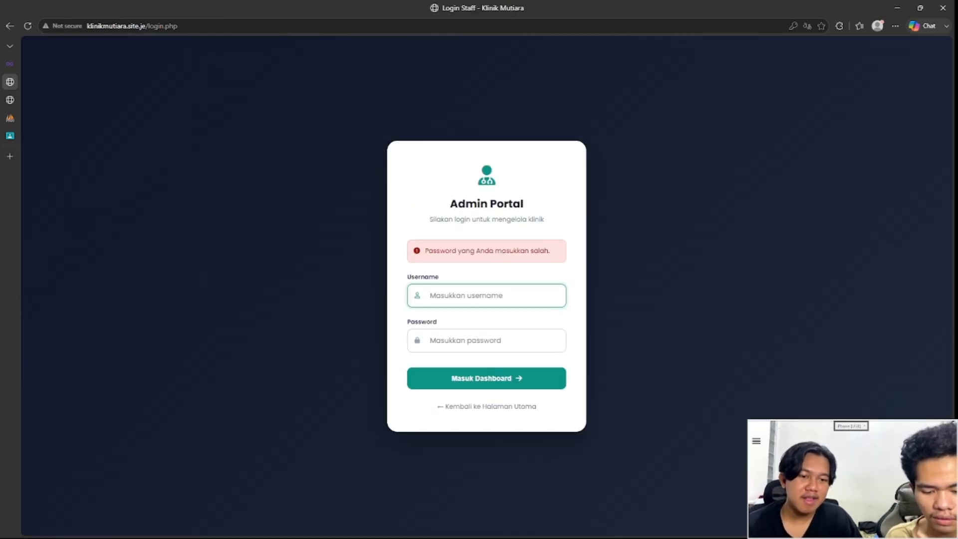
text(ad)
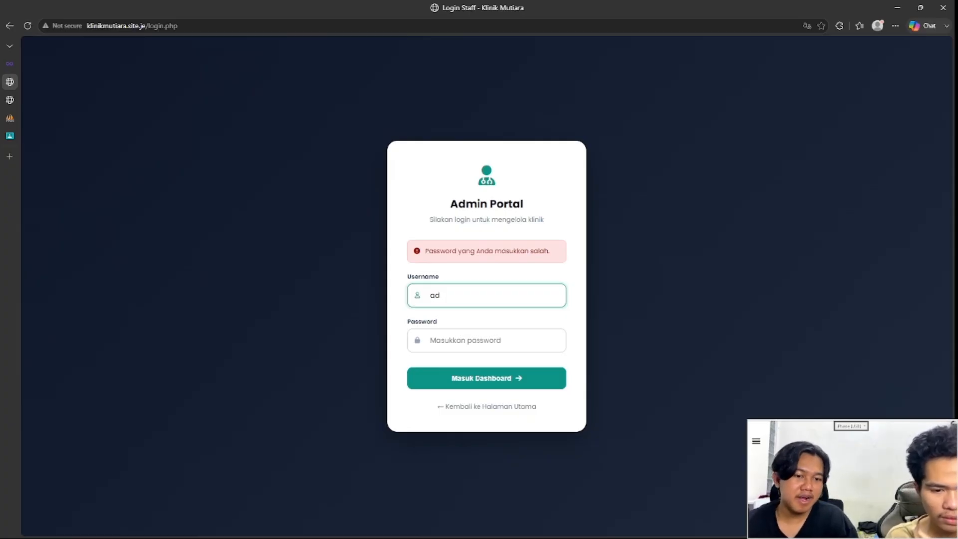
text(min)
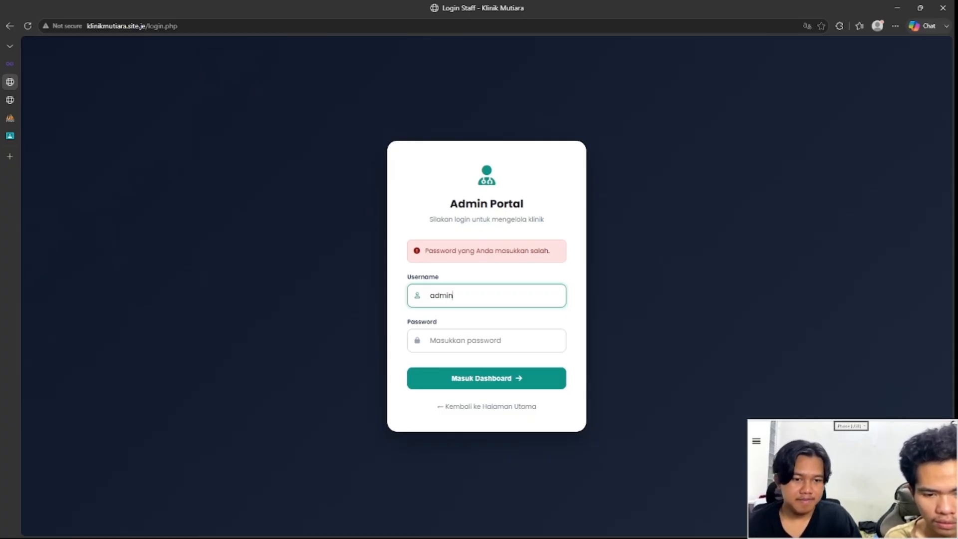
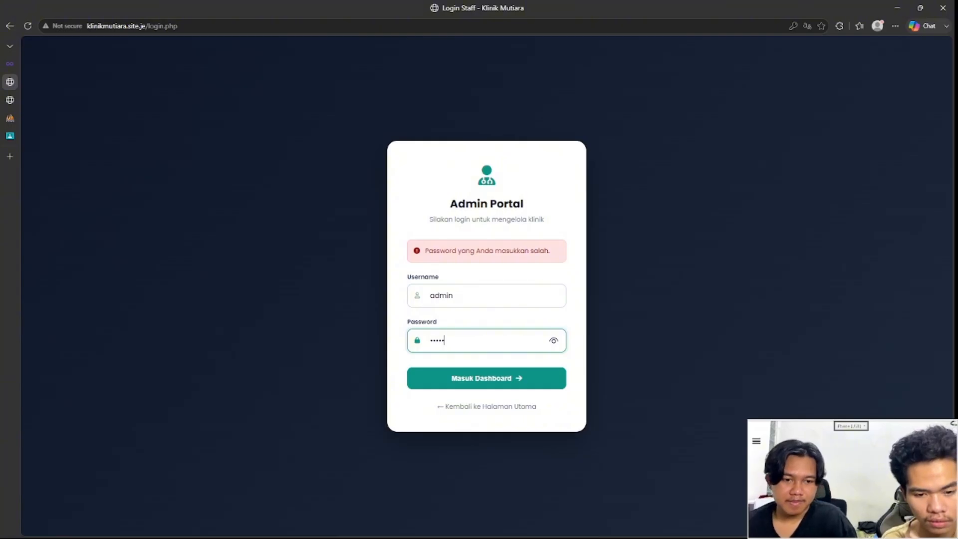
Step: Submit the admin login and point out the Dashboard Utama's Total Pasien count of 2
key(Return)
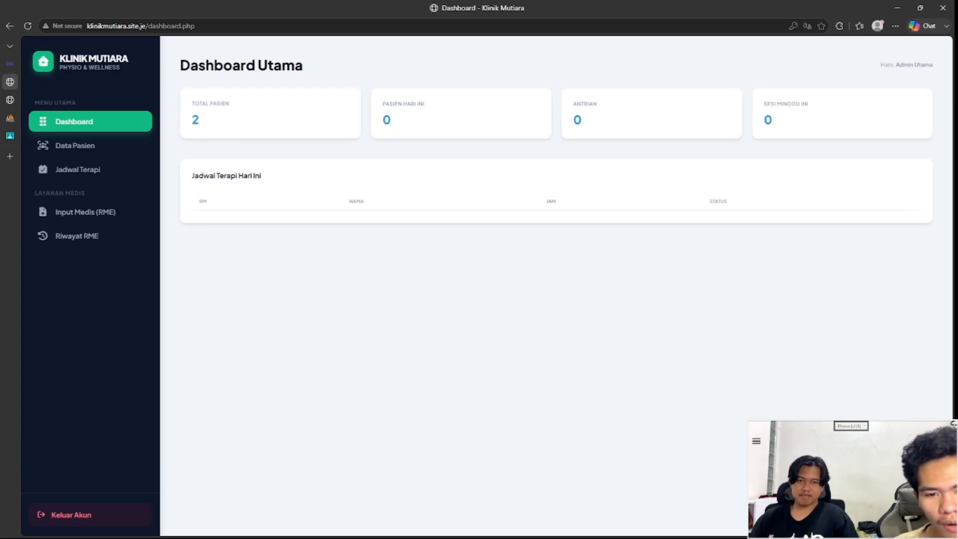
double_click(196, 118)
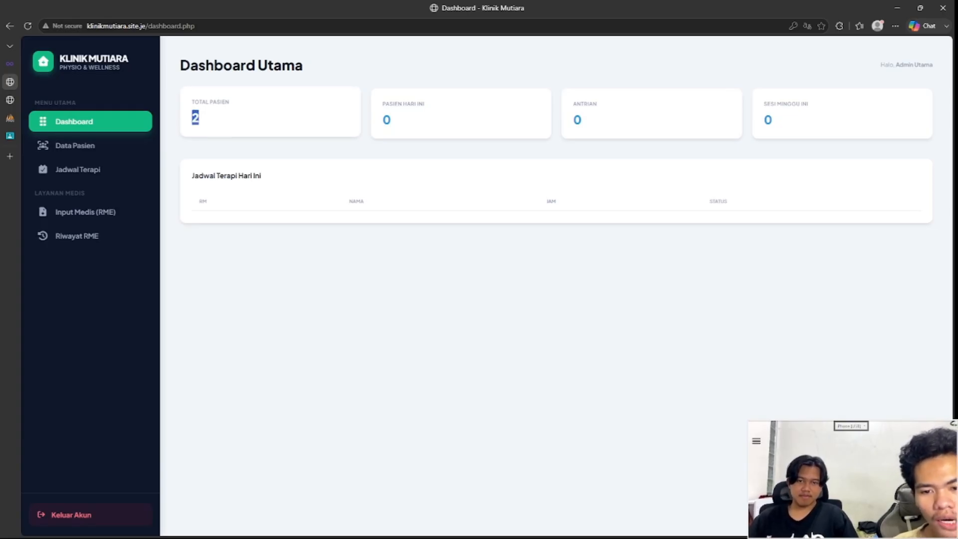
click(220, 119)
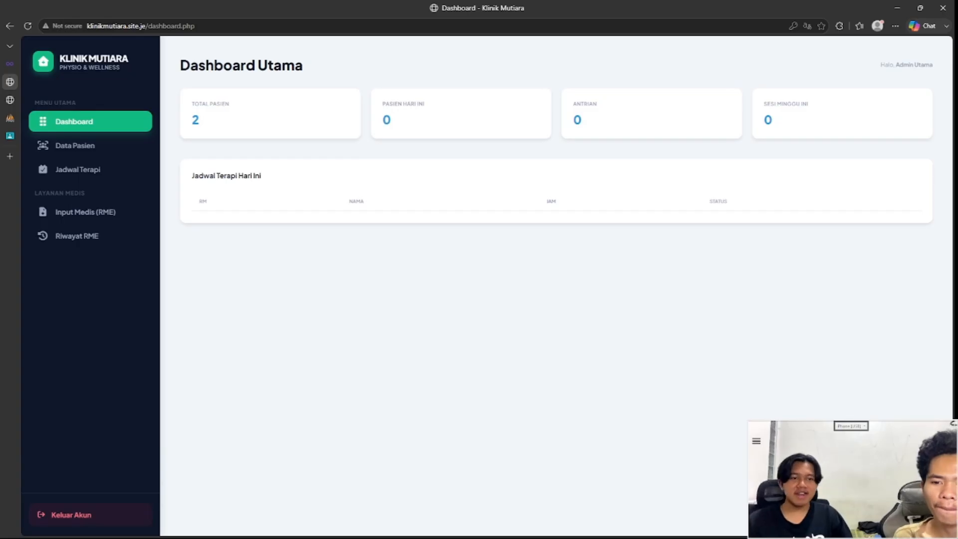
mouse_move(10, 118)
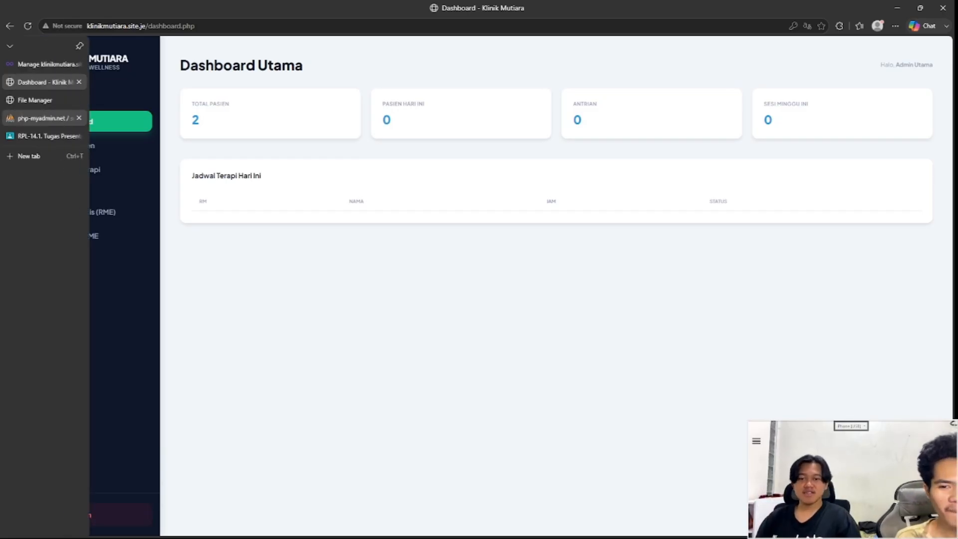
click(42, 118)
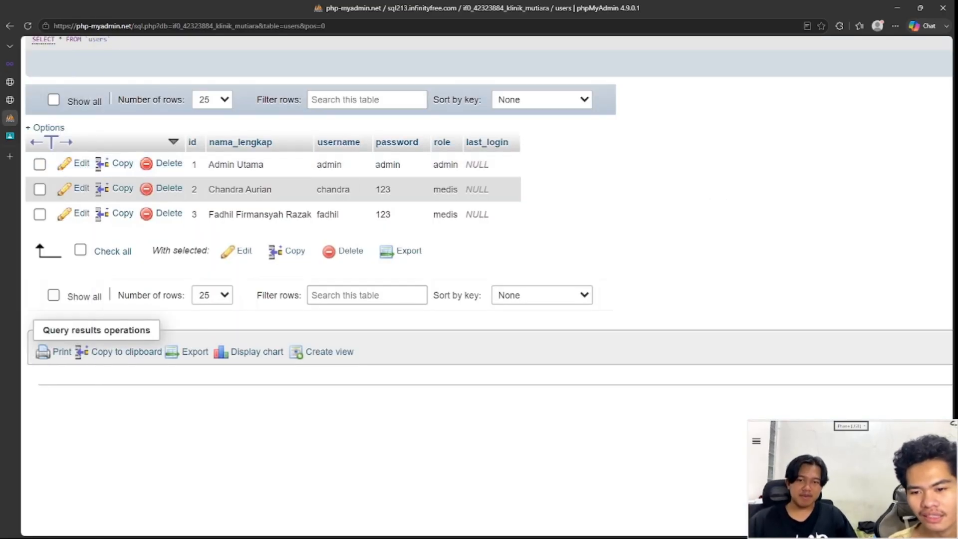
click(10, 25)
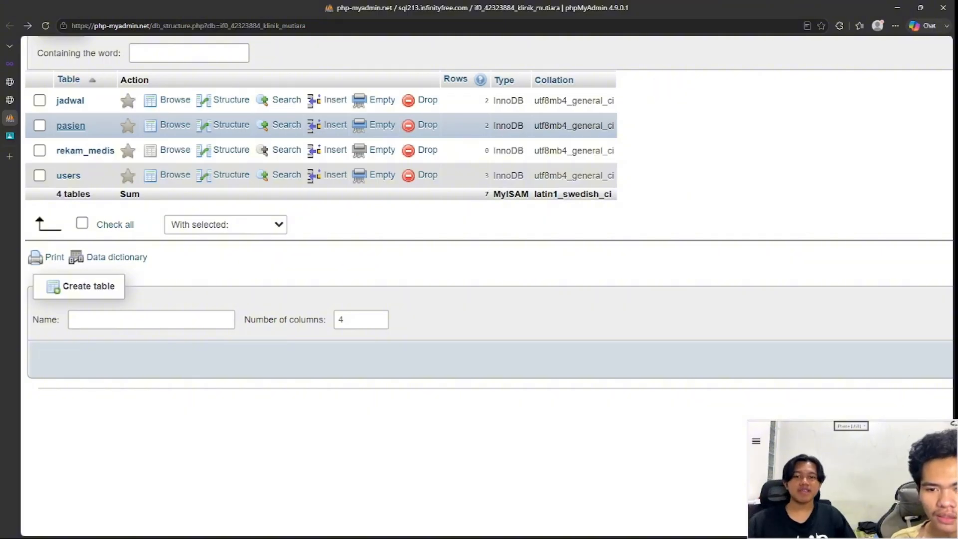
click(71, 125)
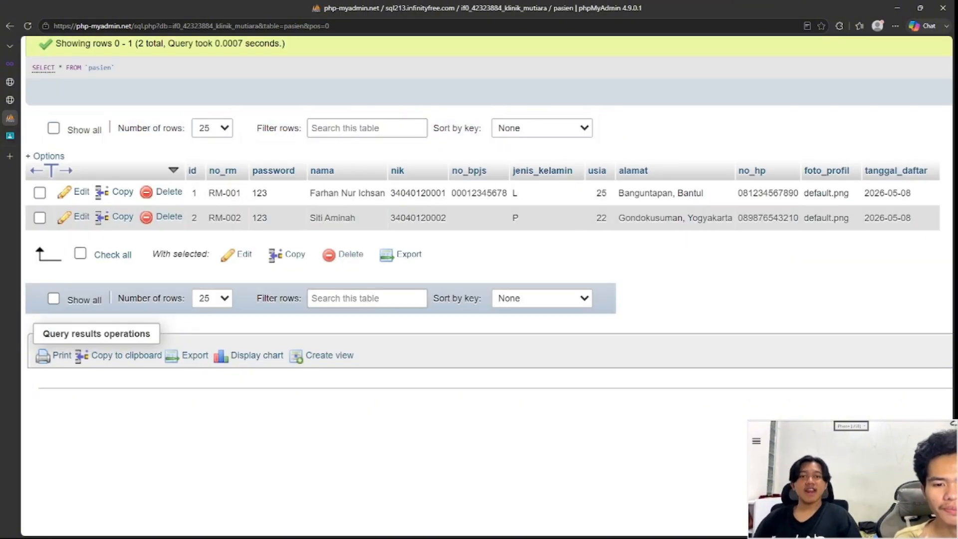
scroll(489, 218, up, 1)
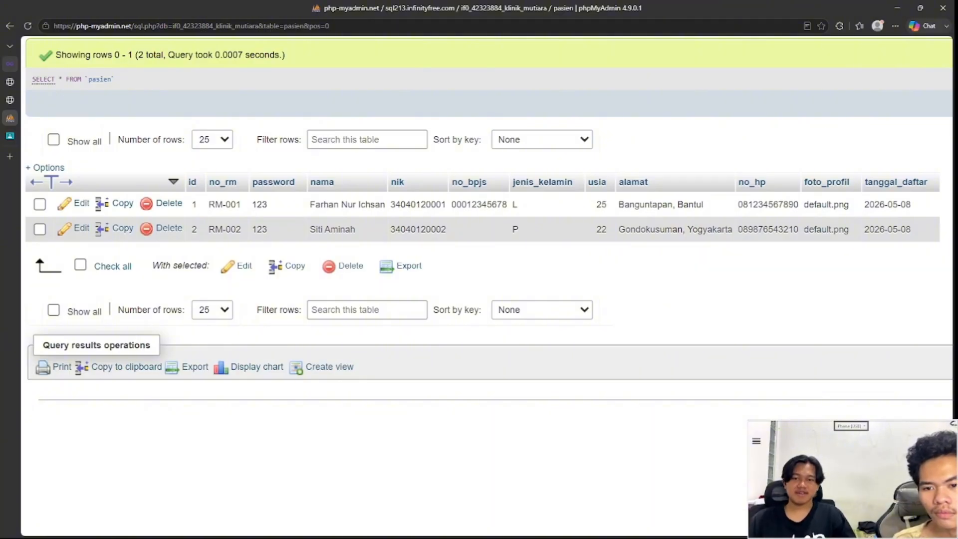
mouse_move(10, 64)
click(45, 82)
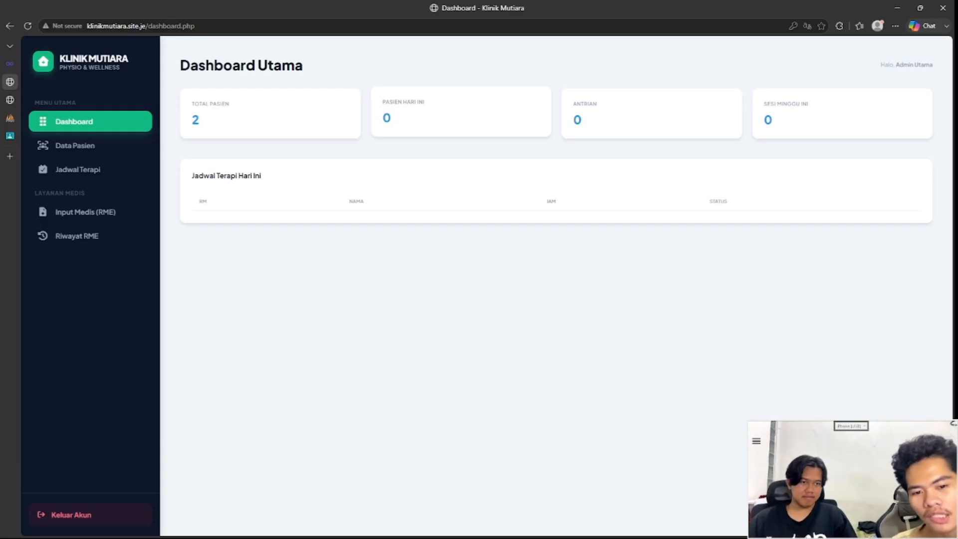
Step: Check the dashboard's zero counts for today and ANTRIAN, then go via Data Pasien to Input Rekam Medis
drag(382, 102, 392, 120)
click(460, 118)
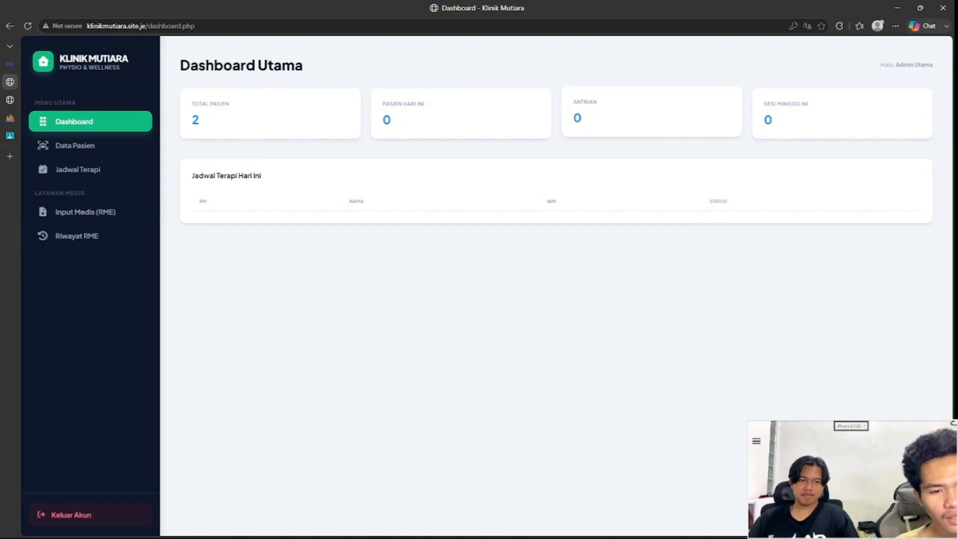
double_click(577, 117)
click(577, 117)
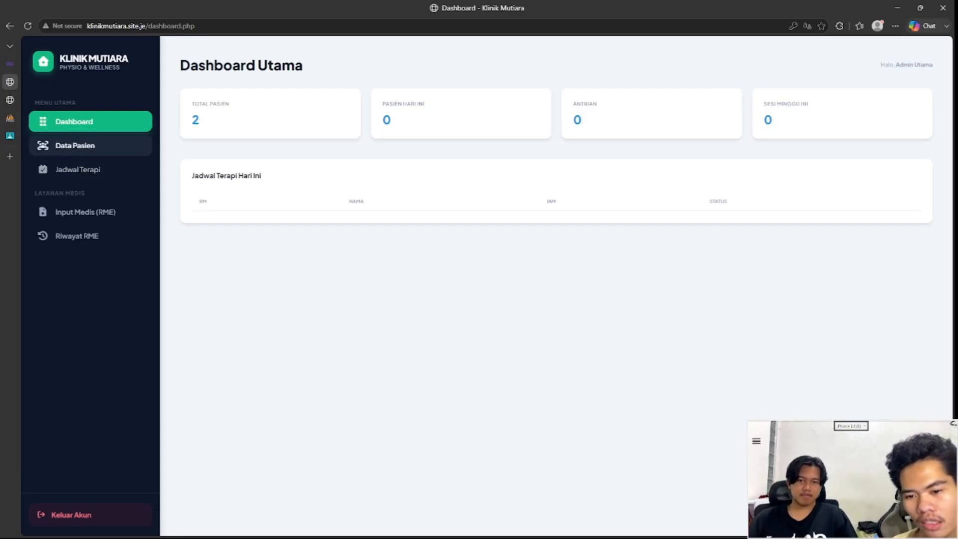
click(75, 145)
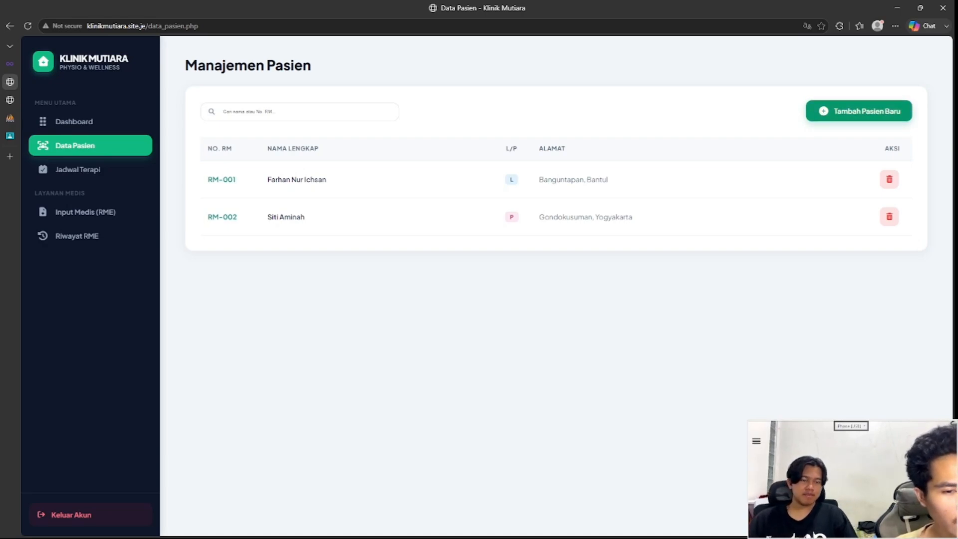
click(858, 111)
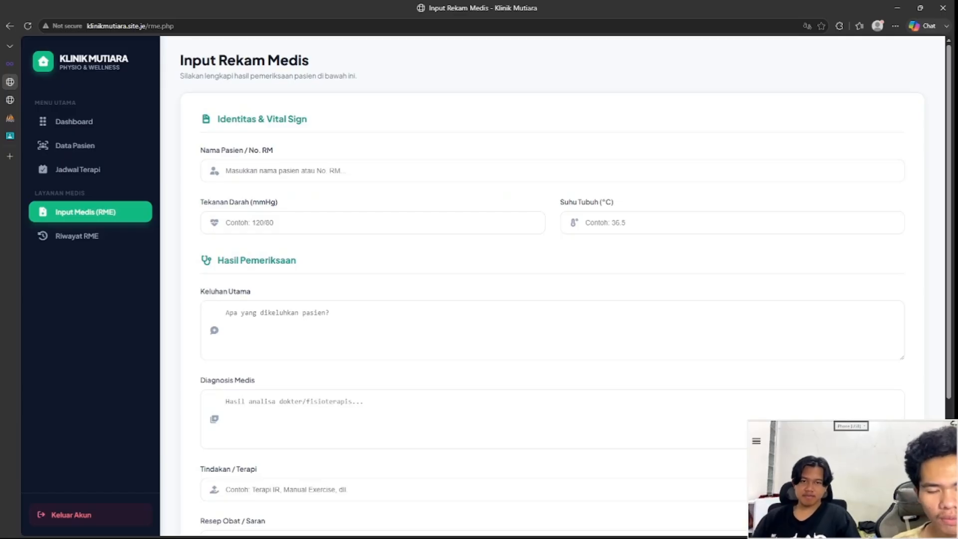
scroll(549, 300, down, 5)
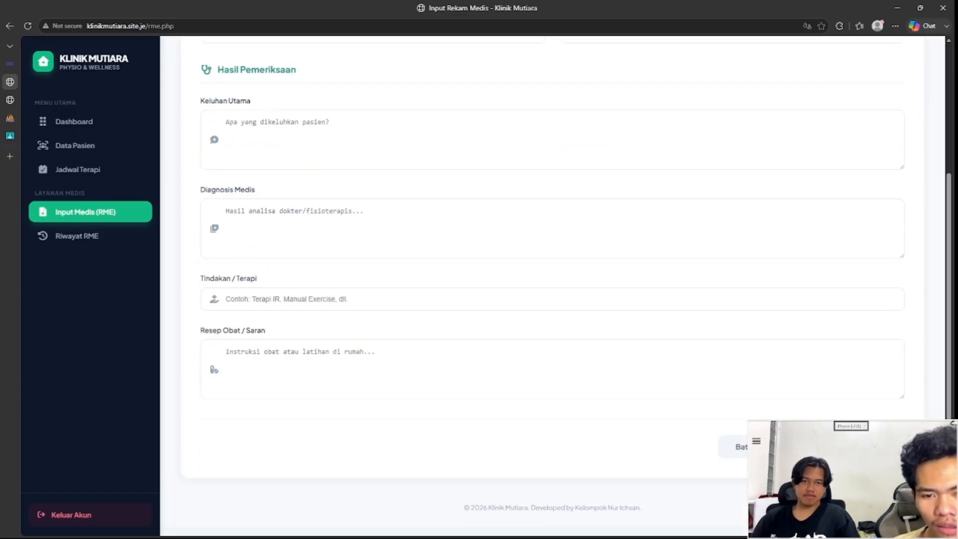
scroll(549, 299, up, 5)
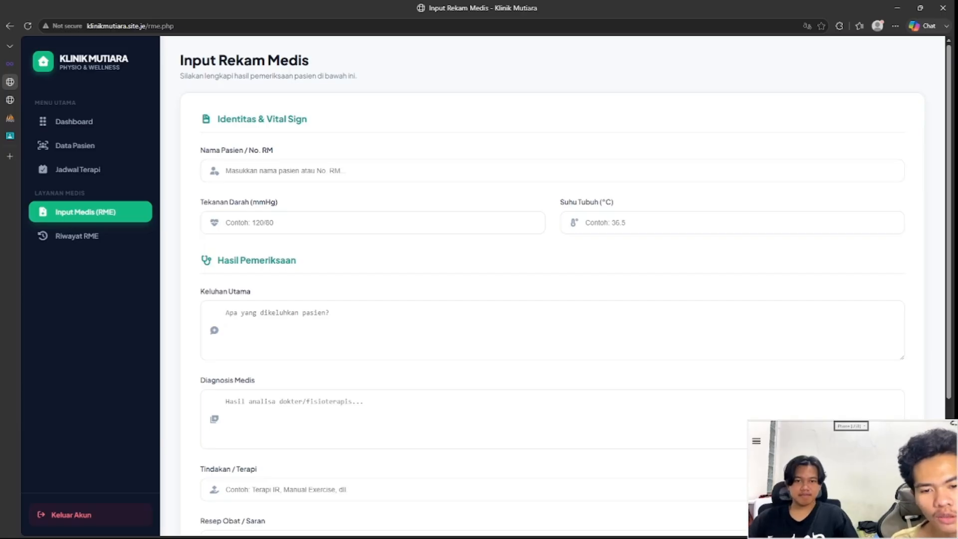
click(286, 171)
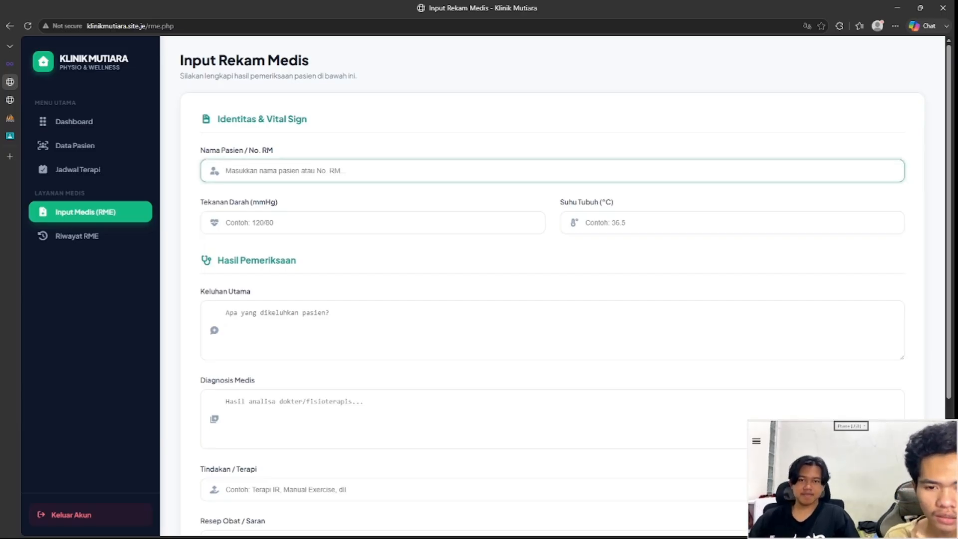
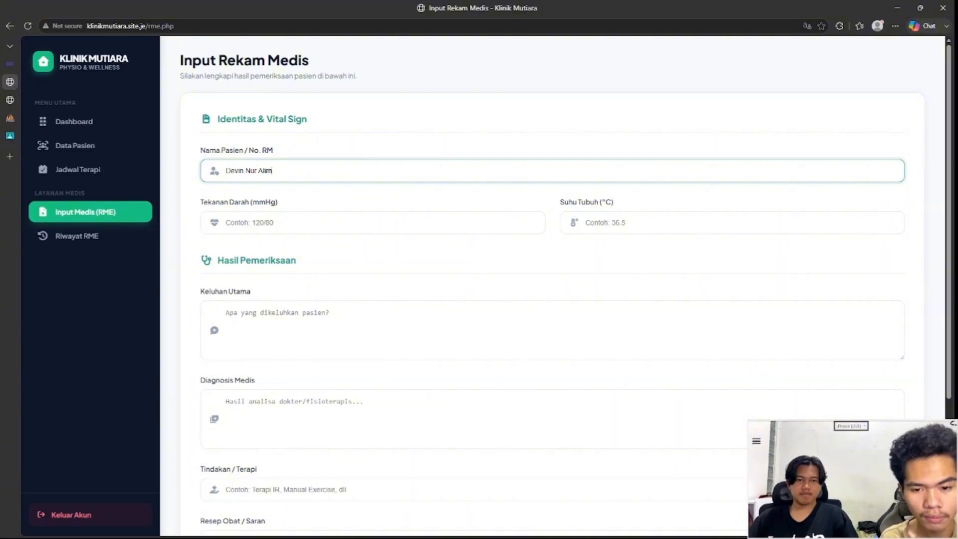
Step: Enter the patient's full name, blood pressure 120/80 and body temperature 36 on the record form
click(225, 223)
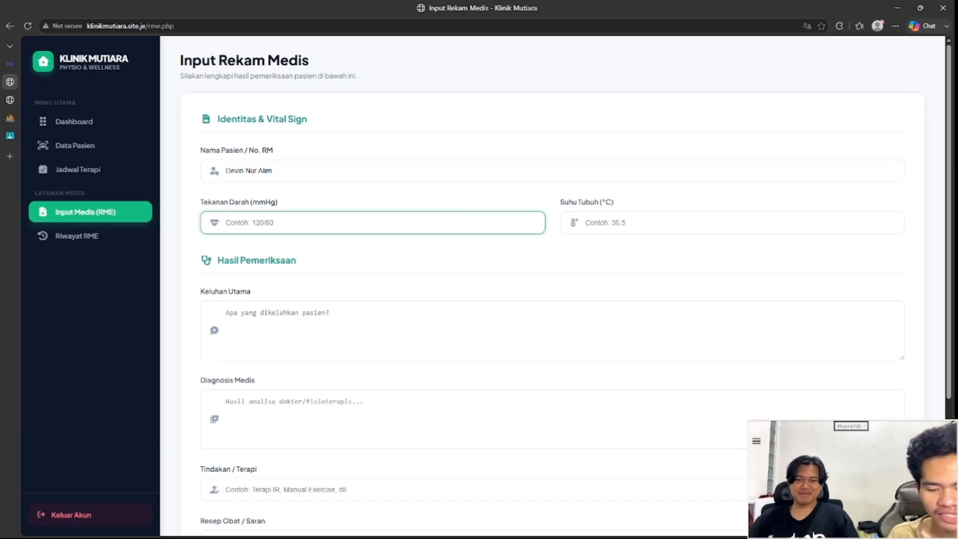
text(12)
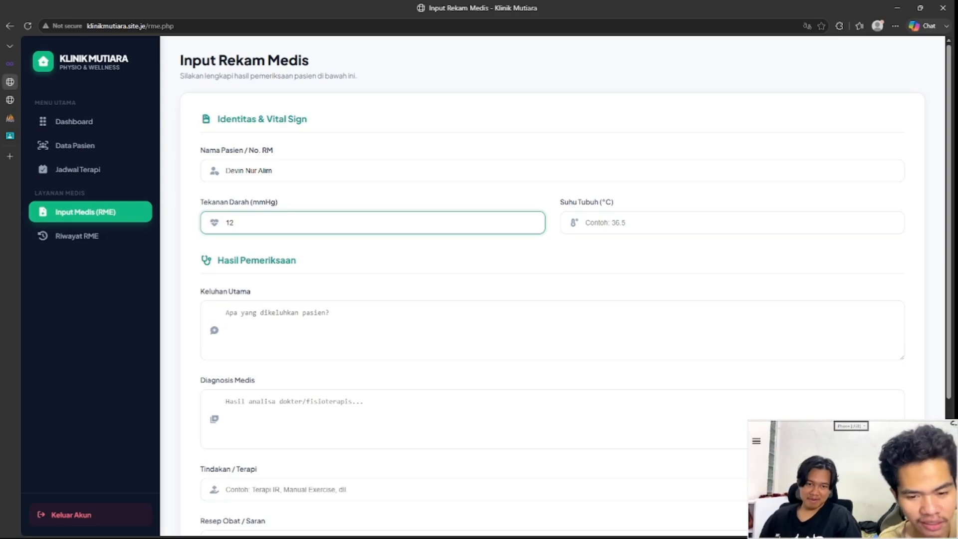
text(0/80)
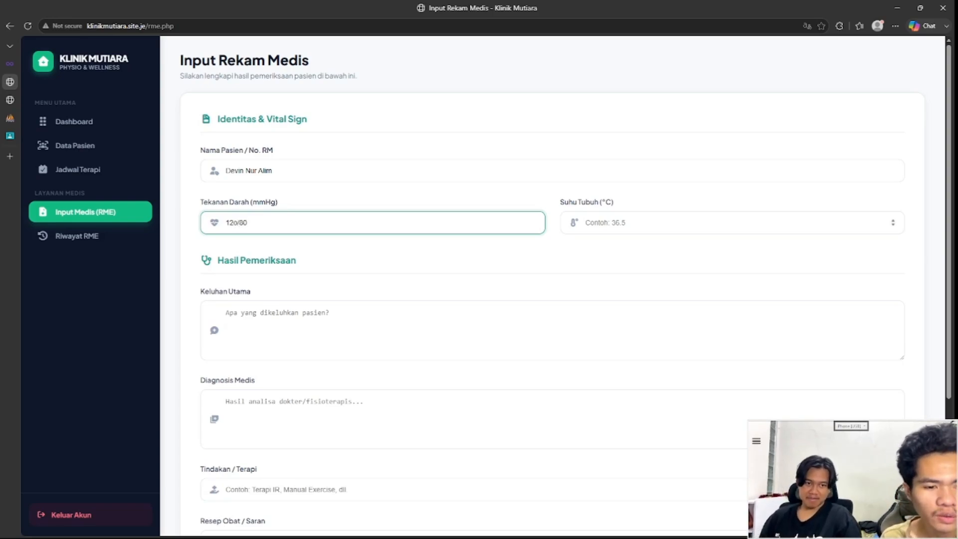
click(586, 222)
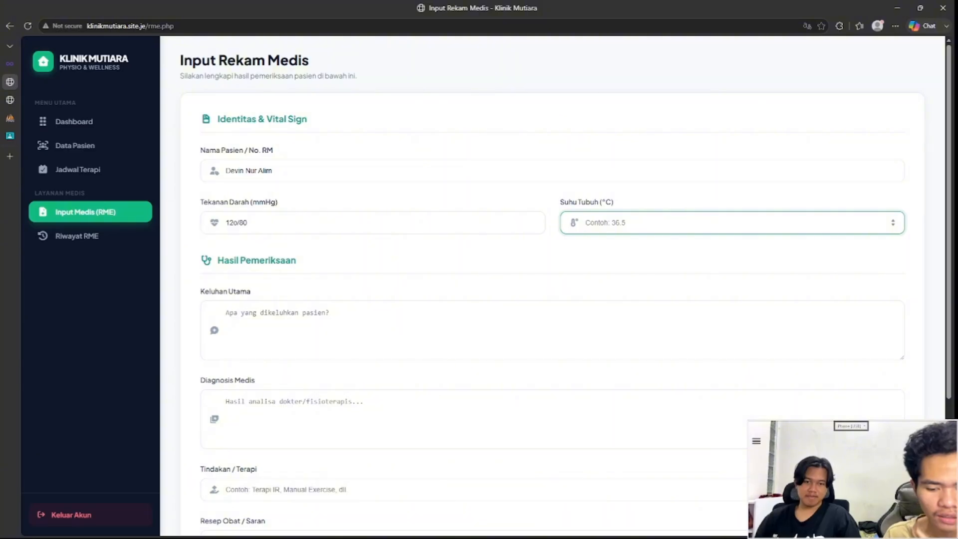
text(36)
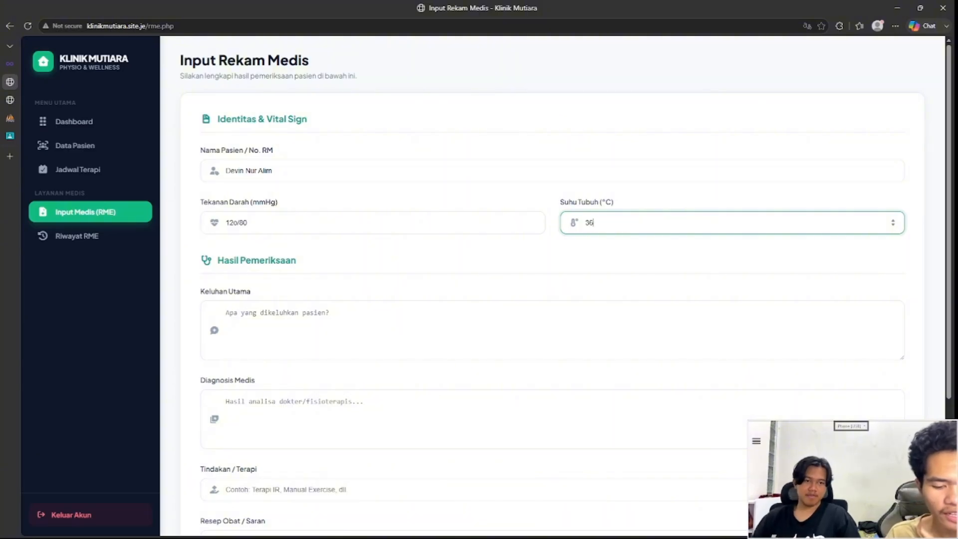
key(ctrl+a)
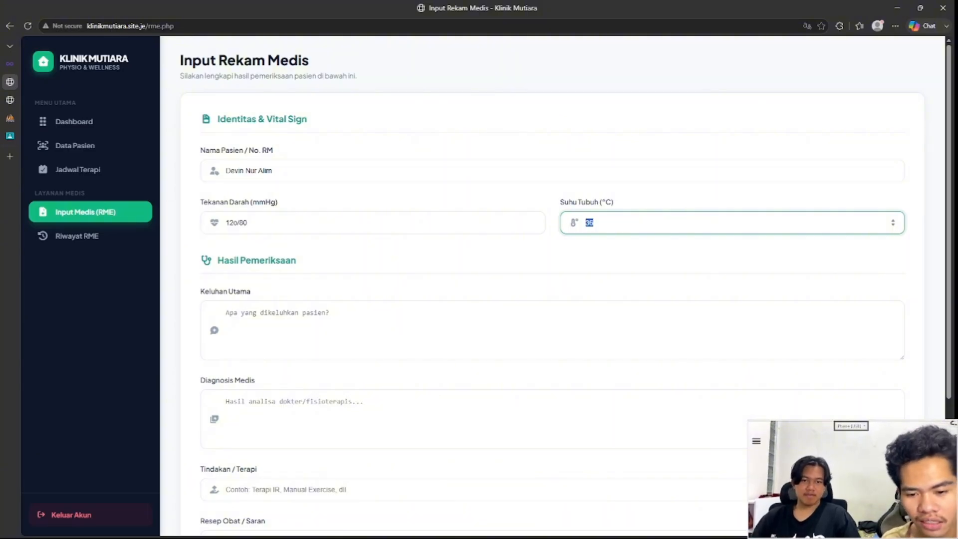
scroll(553, 285, down, 3)
scroll(553, 285, up, 1)
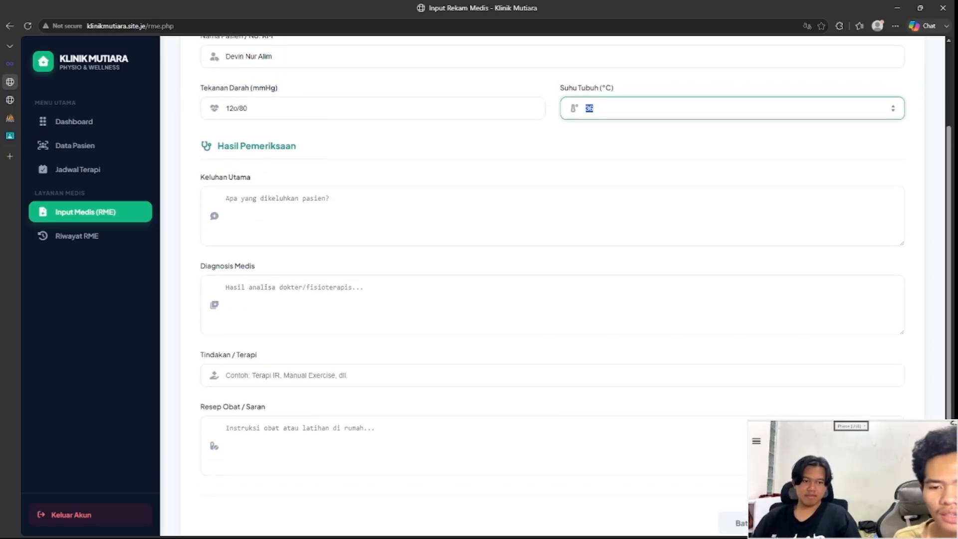
Step: Type 'saki' as the main complaint and 'demam' as the diagnosis
click(227, 198)
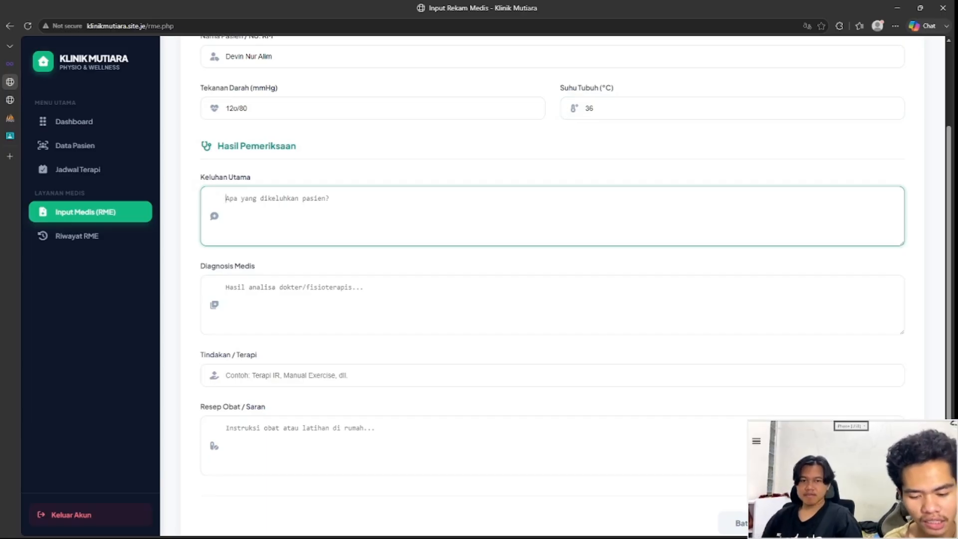
text(sakit kepala)
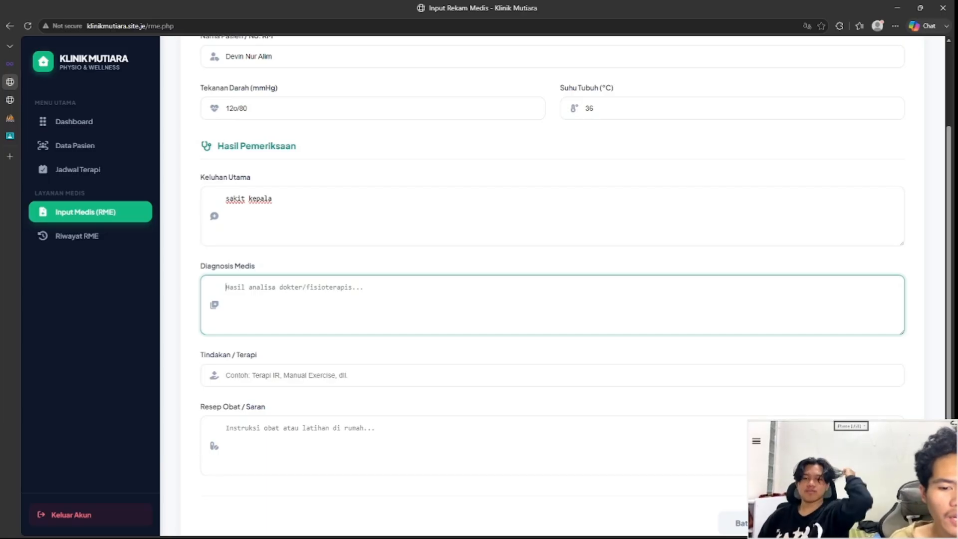
text(de)
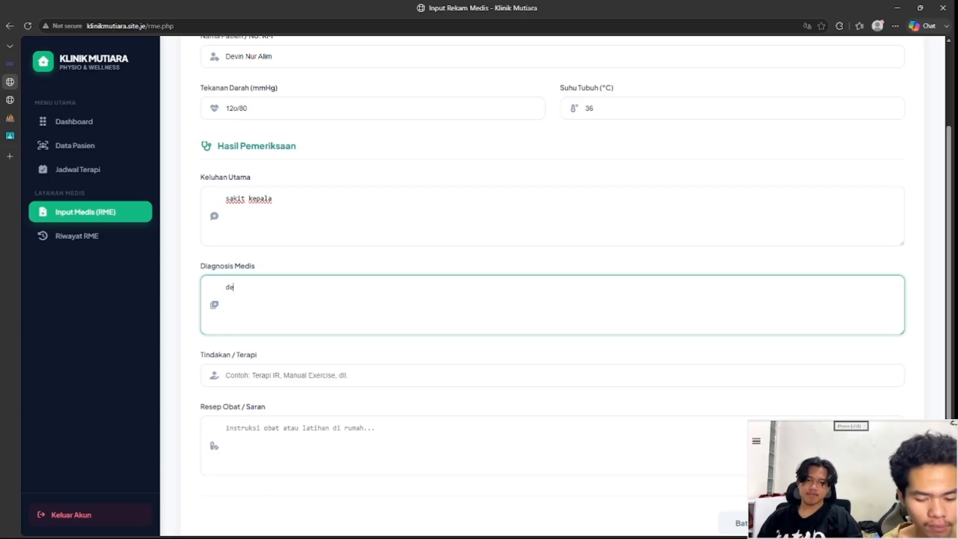
text(mam)
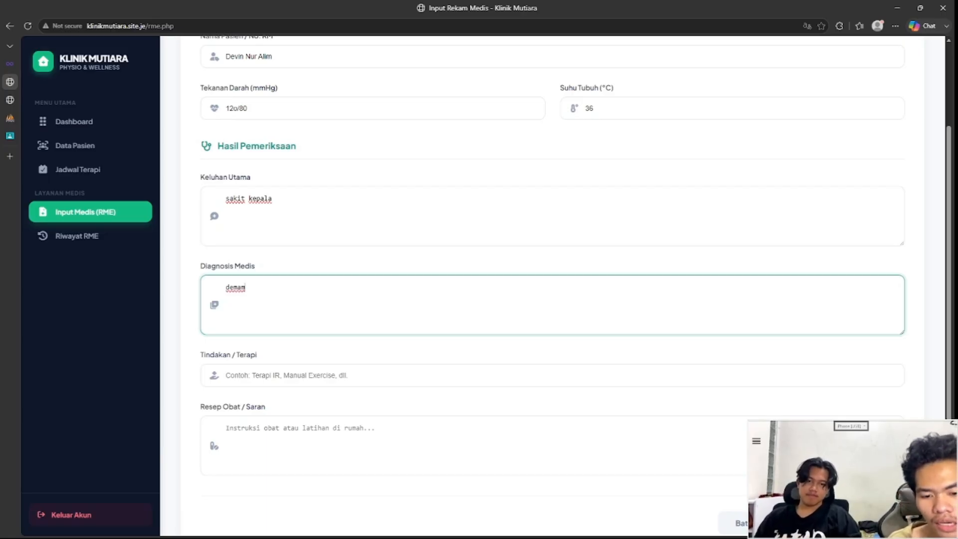
scroll(549, 280, down, 1)
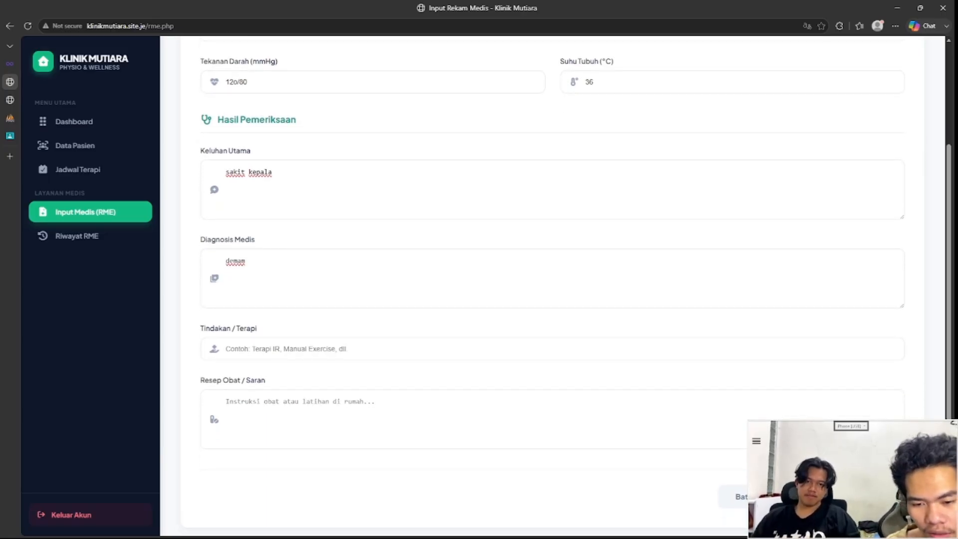
Step: Enter 'impus' as the therapy and 'parasetamol' as the prescription and advice
click(549, 348)
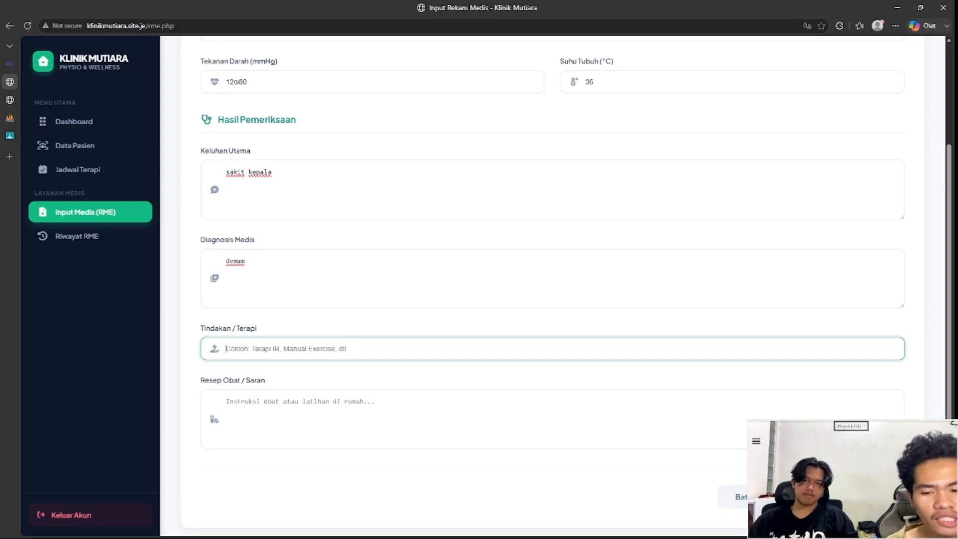
text(k)
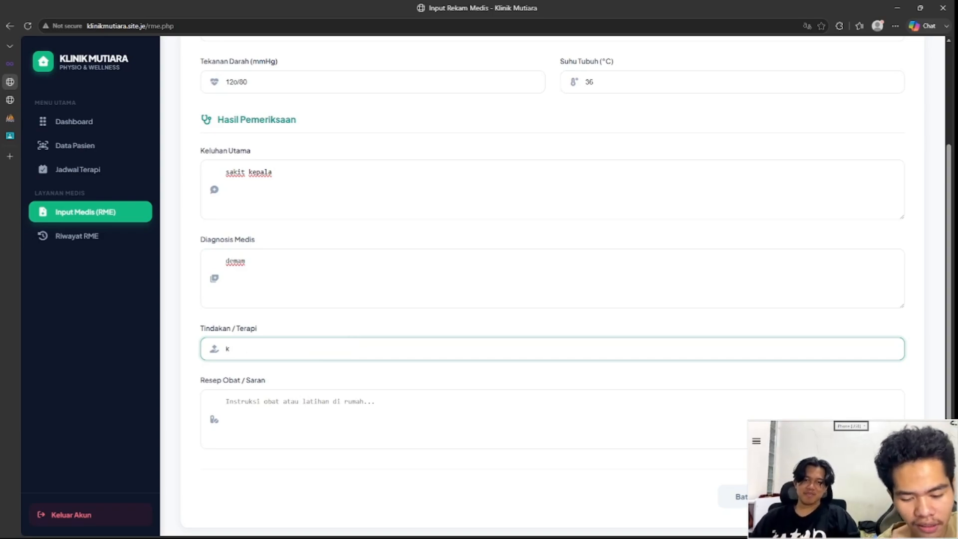
key(BackSpace)
text(impus)
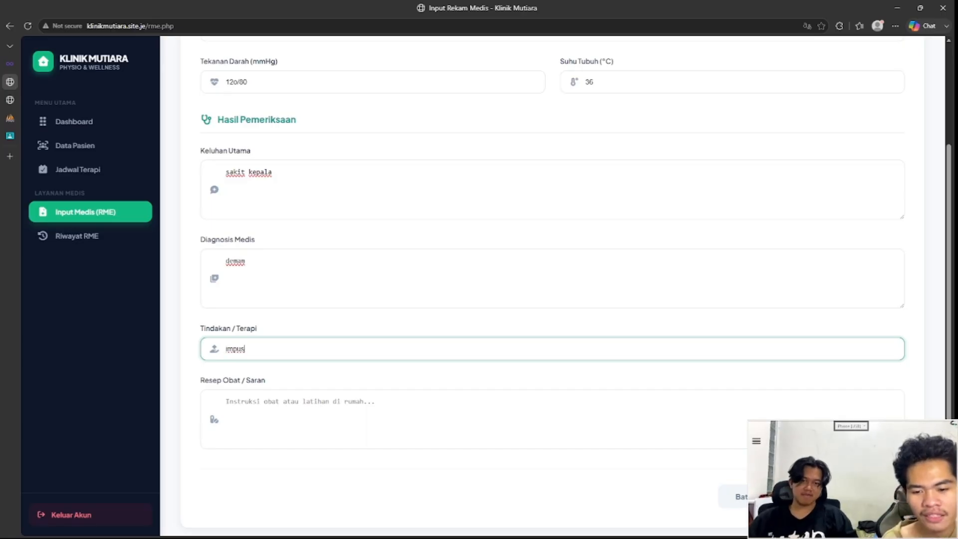
click(227, 401)
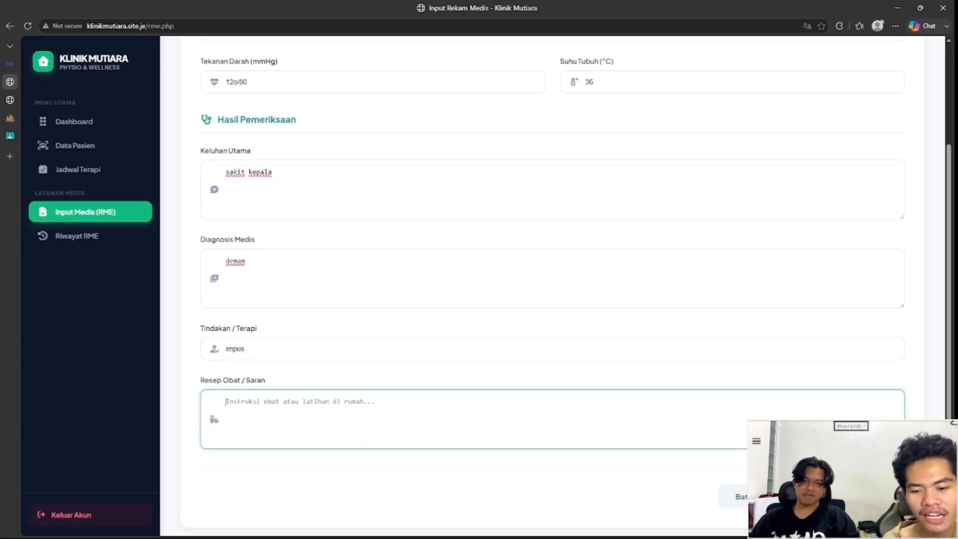
scroll(549, 419, down, 1)
scroll(549, 280, up, 1)
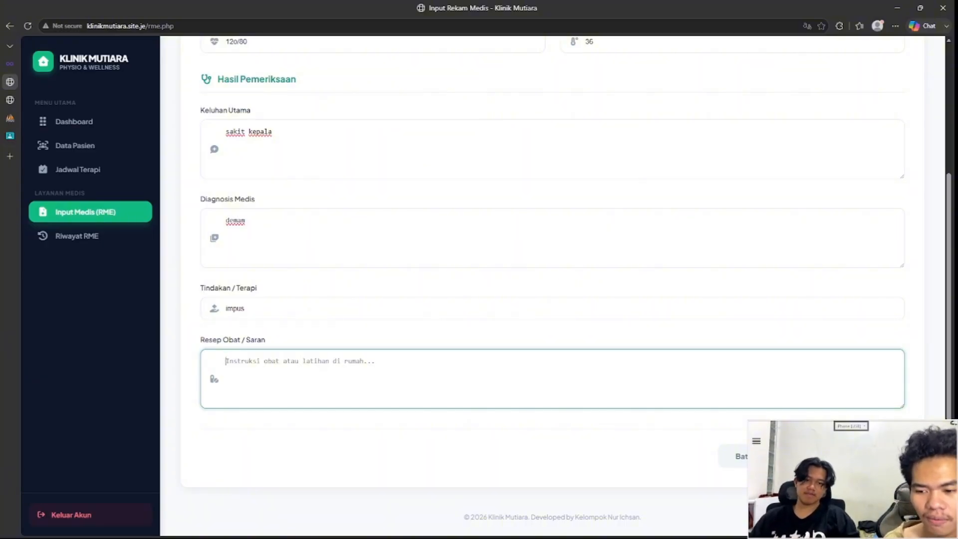
text(para)
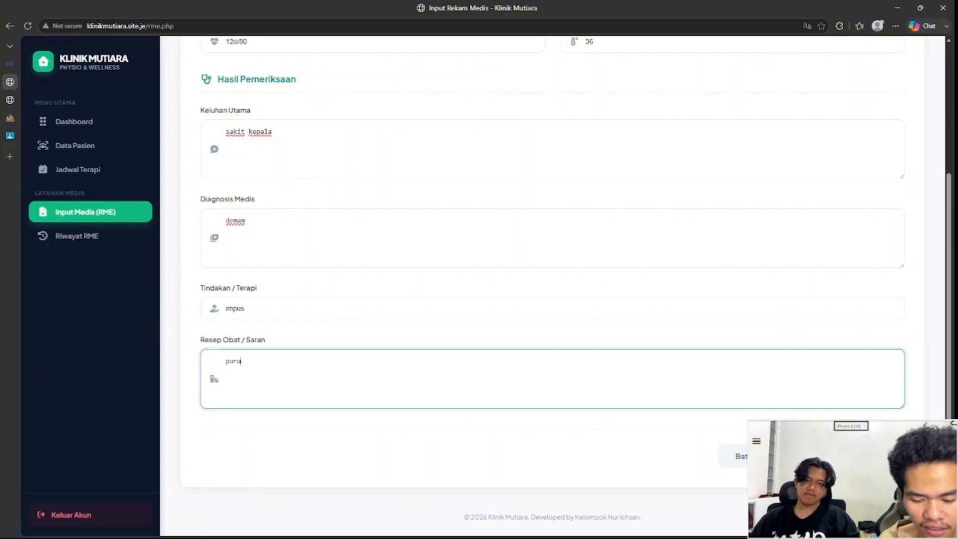
text(setamol)
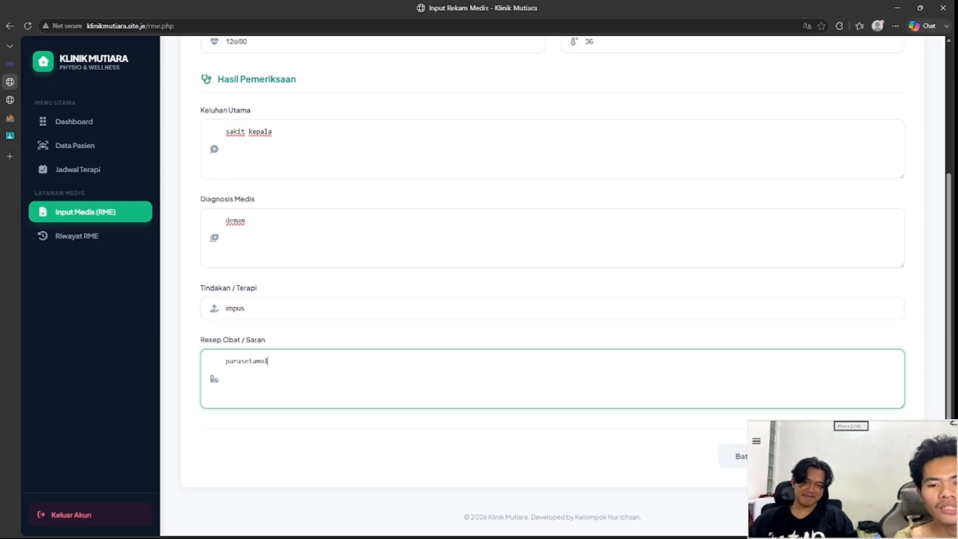
Step: Review the completed medical record form and submit it
scroll(552, 284, up, 4)
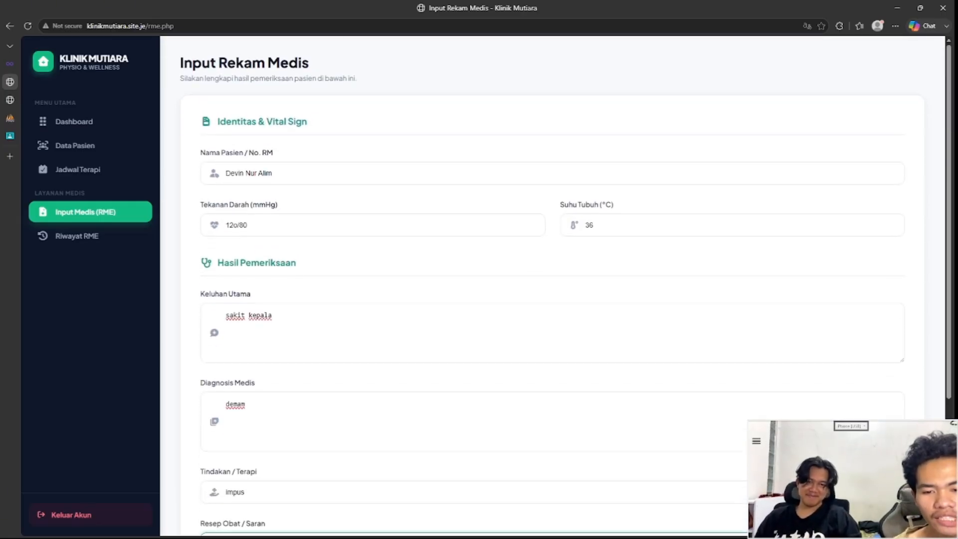
scroll(552, 285, down, 4)
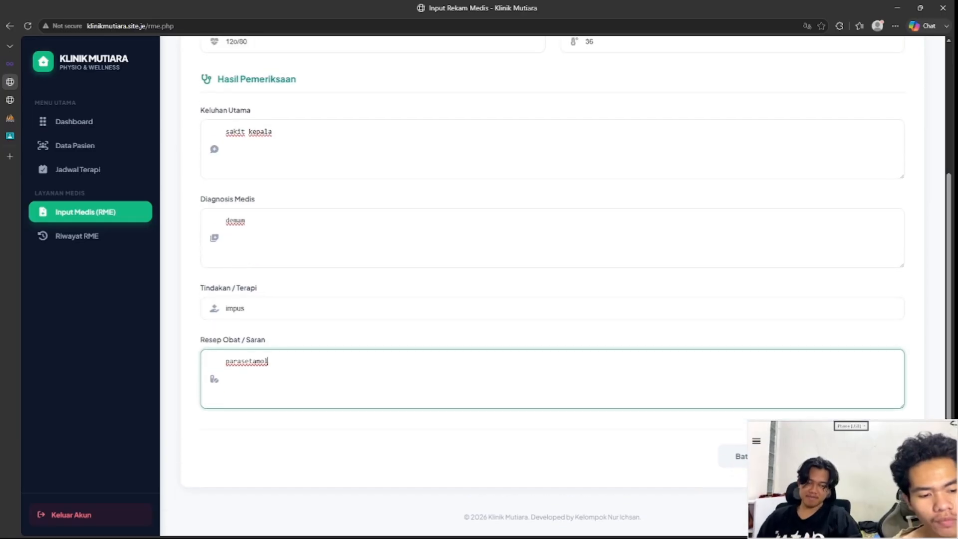
scroll(552, 284, up, 4)
scroll(552, 284, down, 1)
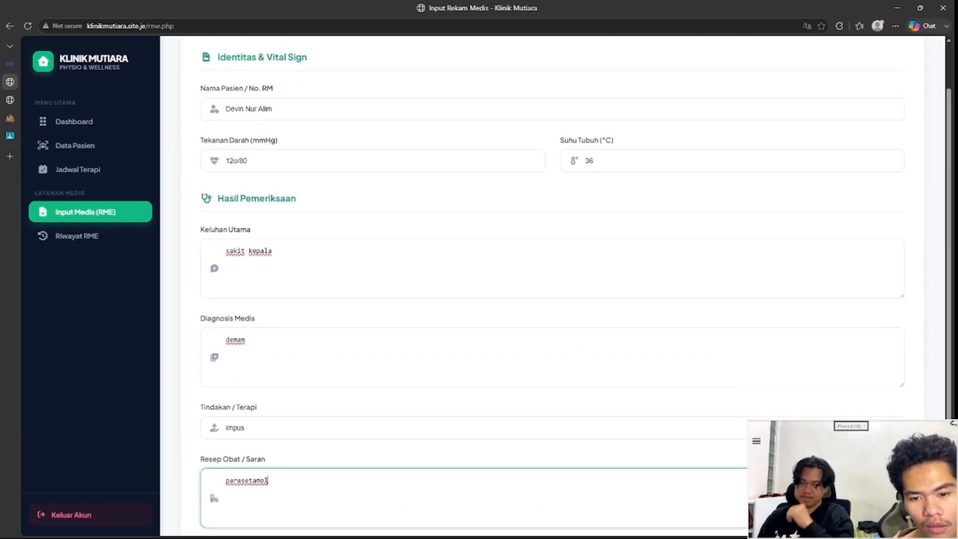
click(238, 161)
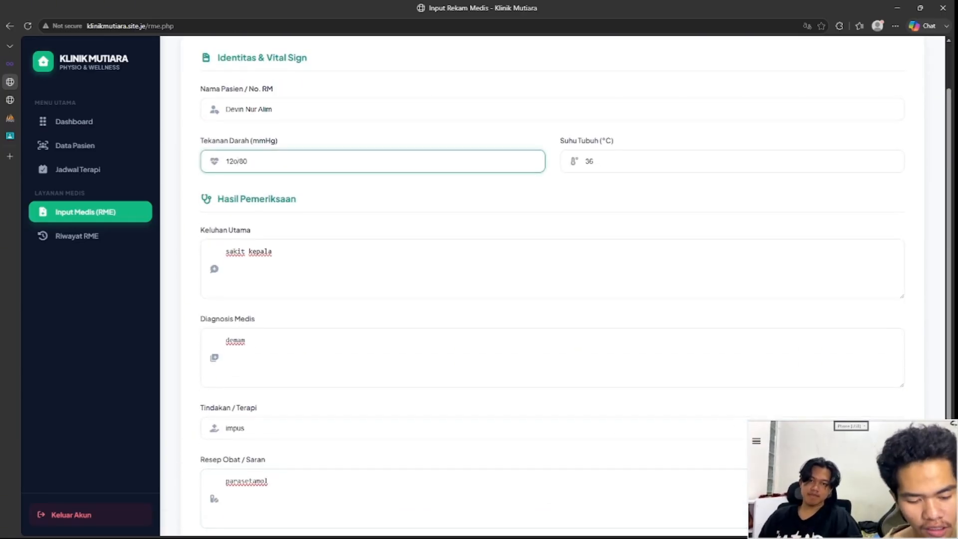
scroll(552, 284, down, 3)
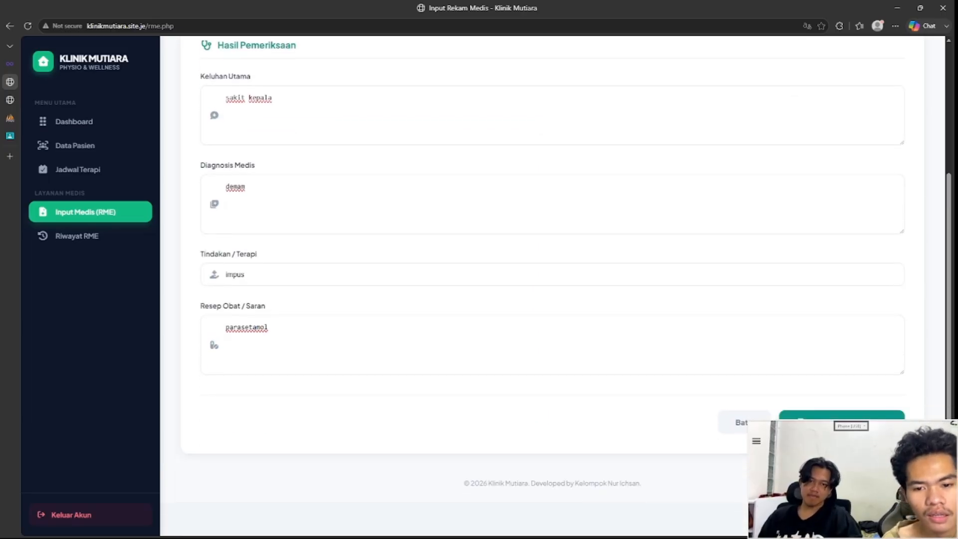
scroll(552, 284, up, 1)
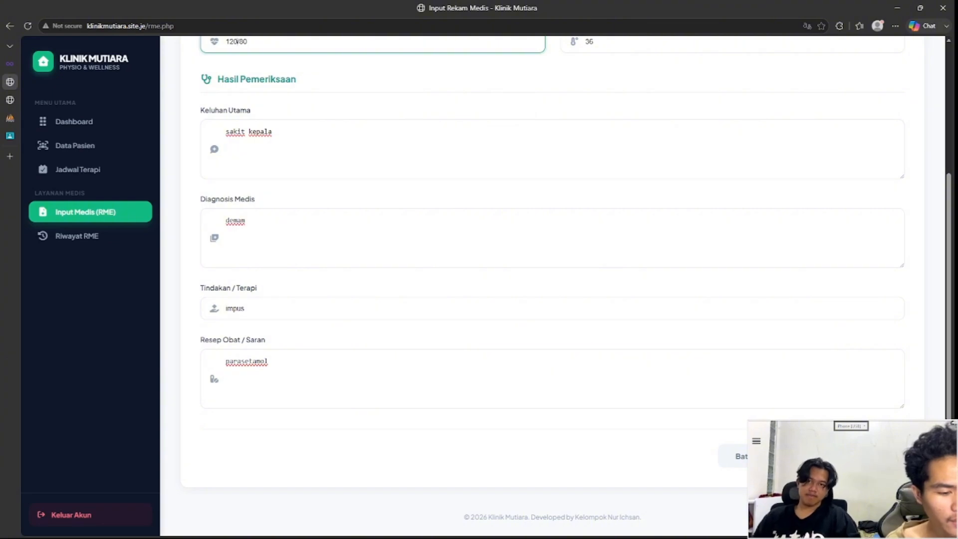
key(Return)
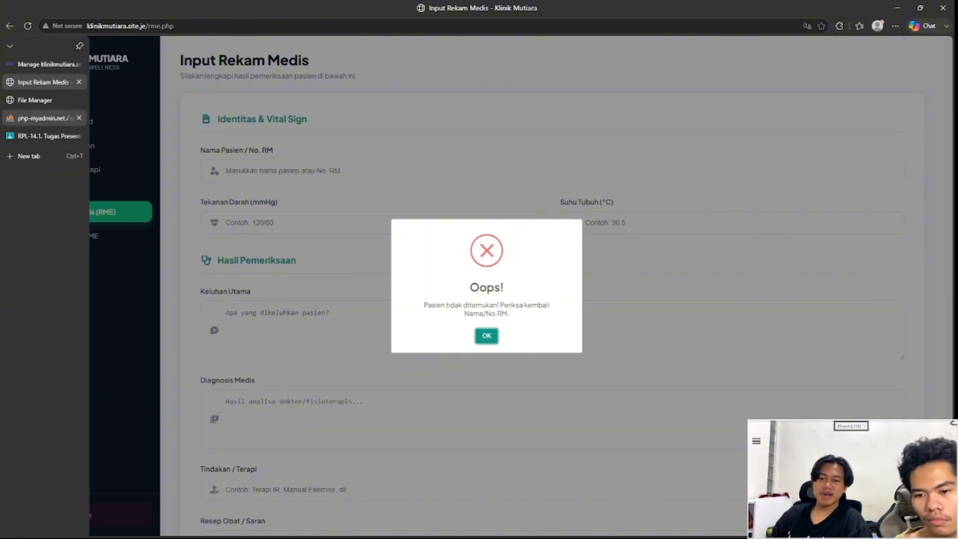
click(30, 118)
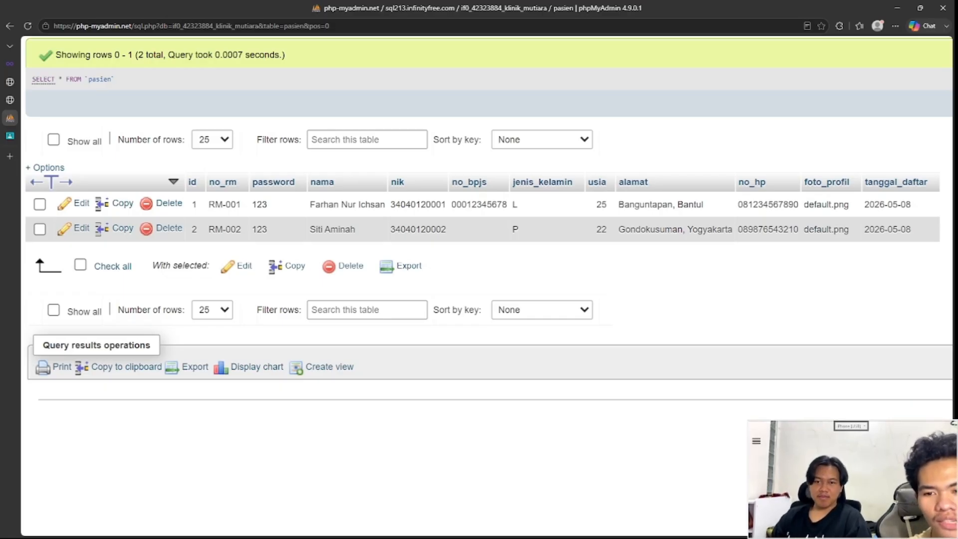
mouse_move(10, 64)
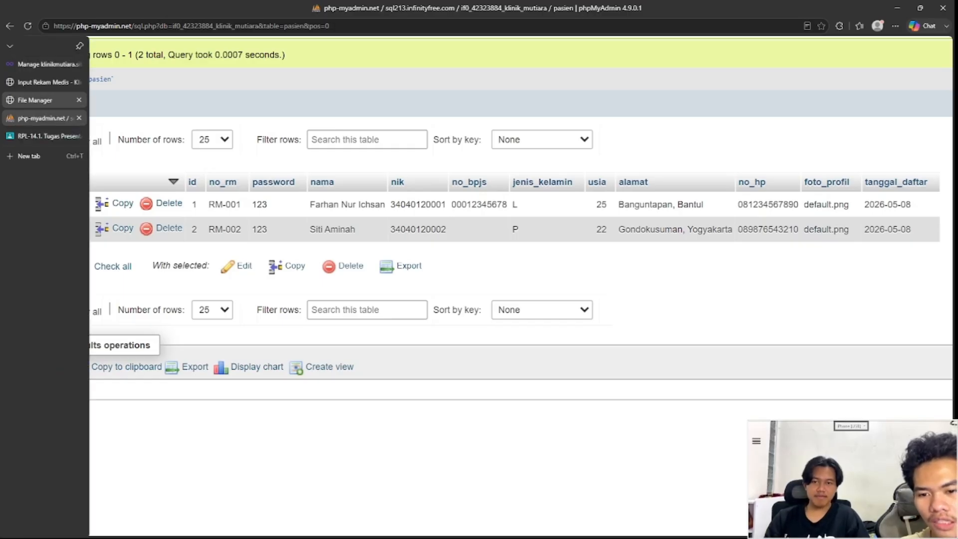
click(45, 81)
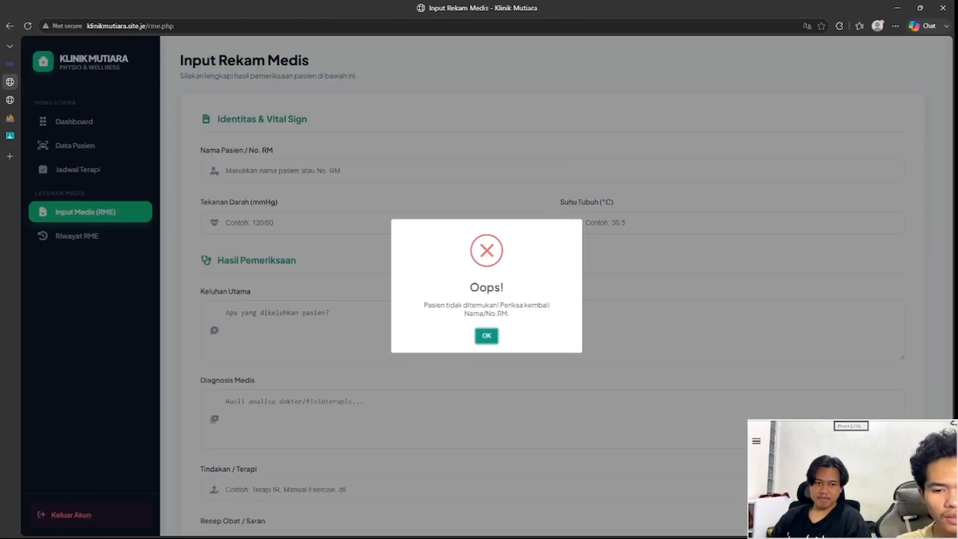
Step: Dismiss the patient-not-found error and review the entries on the Jadwal Terapi page
click(487, 336)
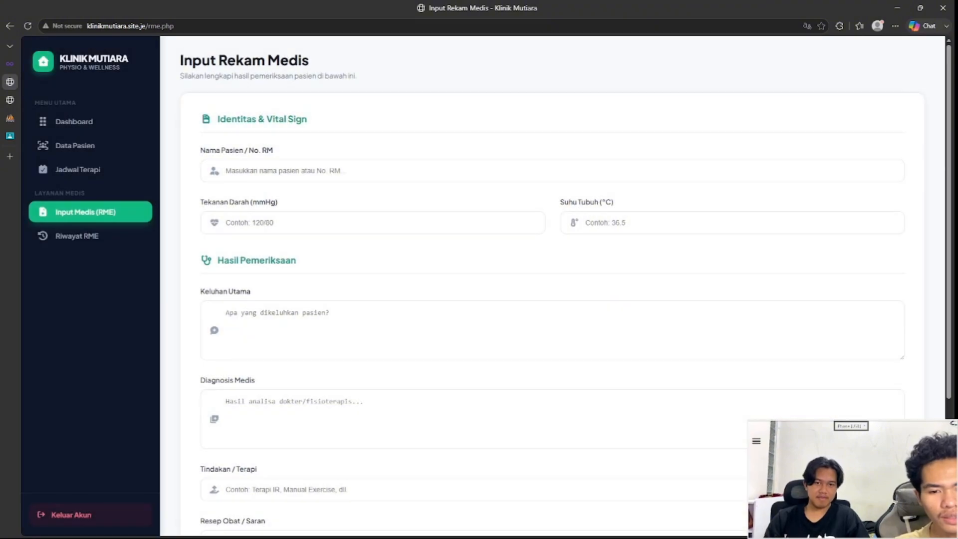
scroll(486, 336, down, 4)
scroll(487, 335, up, 4)
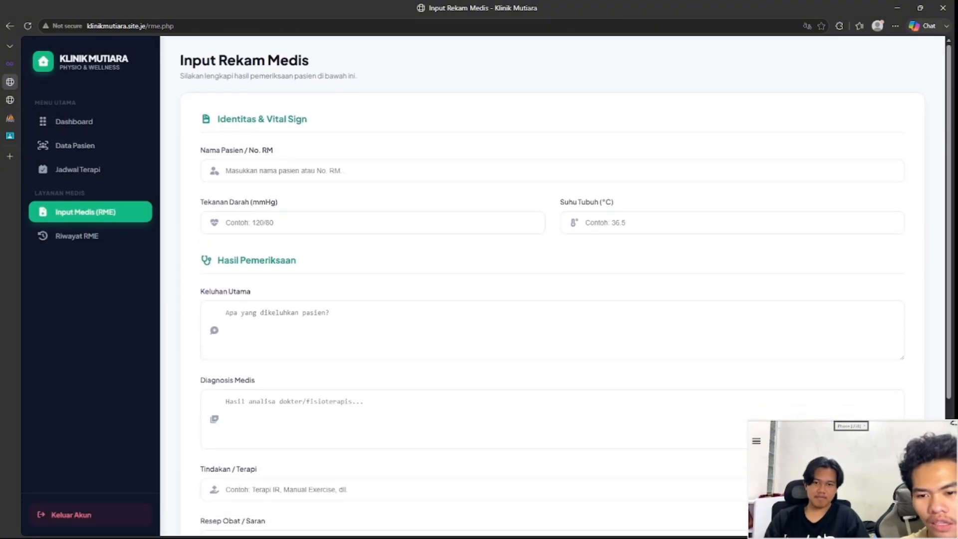
click(77, 169)
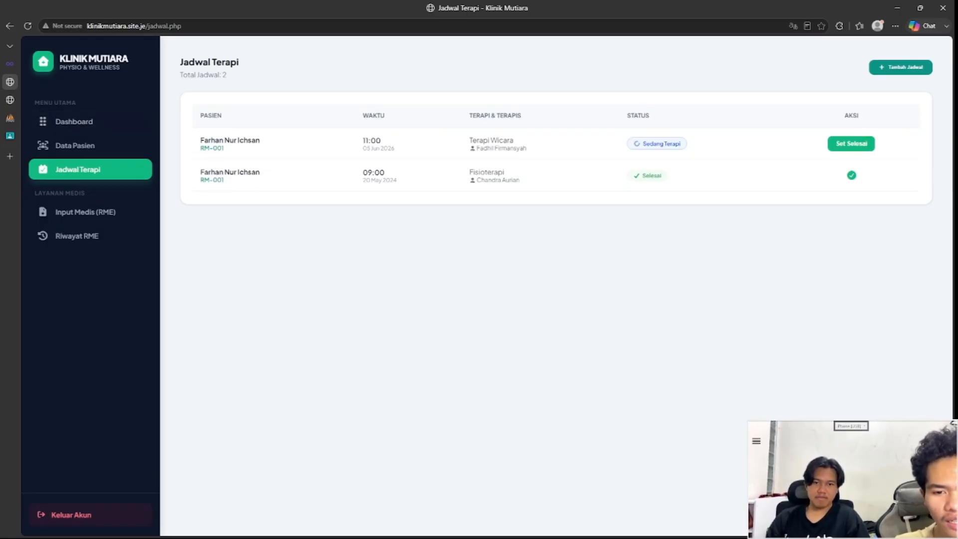
drag(527, 149, 203, 141)
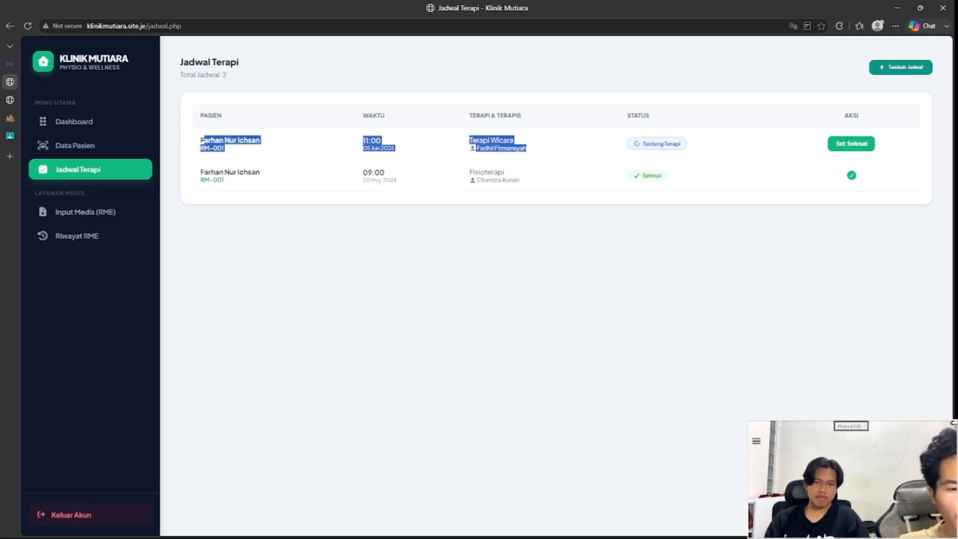
click(202, 141)
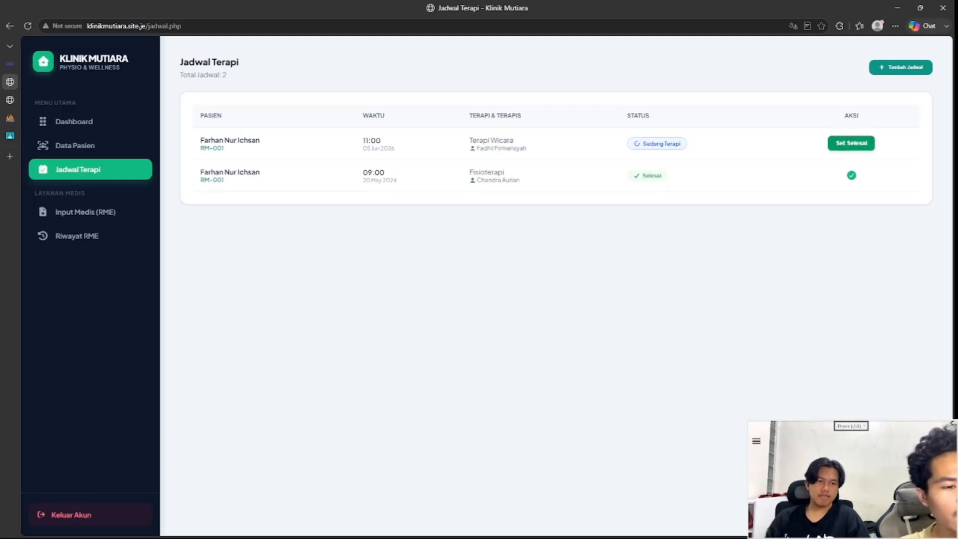
Step: Set the 11:00 Terapi Wicara session to Selesai and confirm it
click(851, 142)
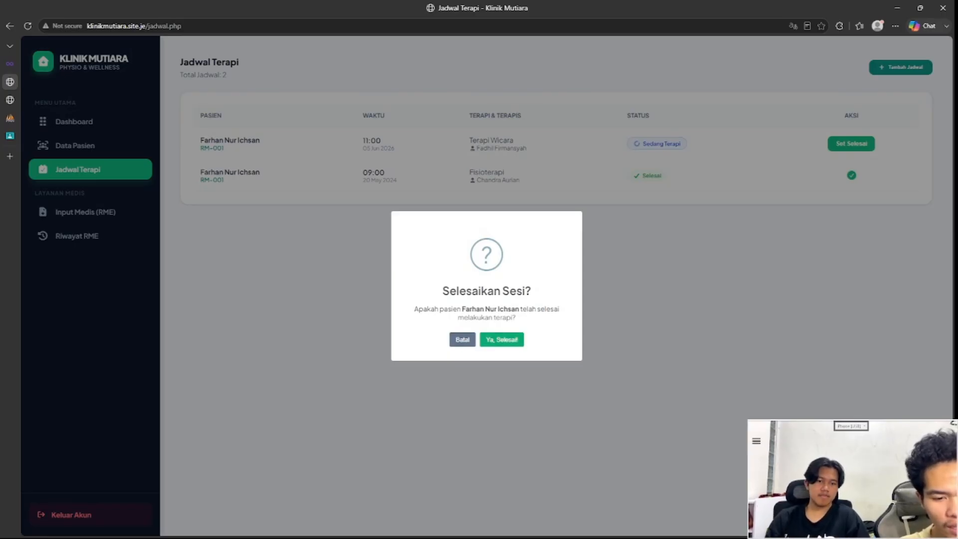
click(502, 340)
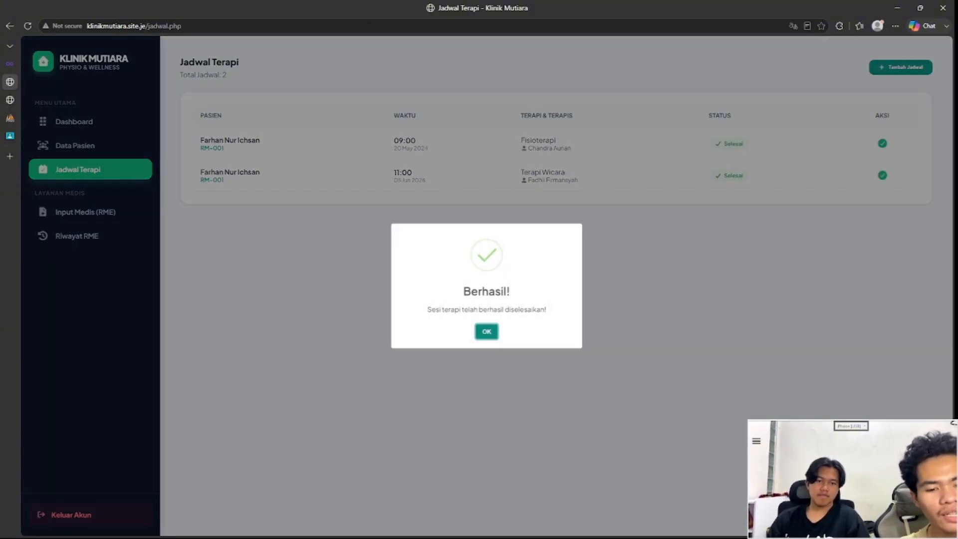
key(Return)
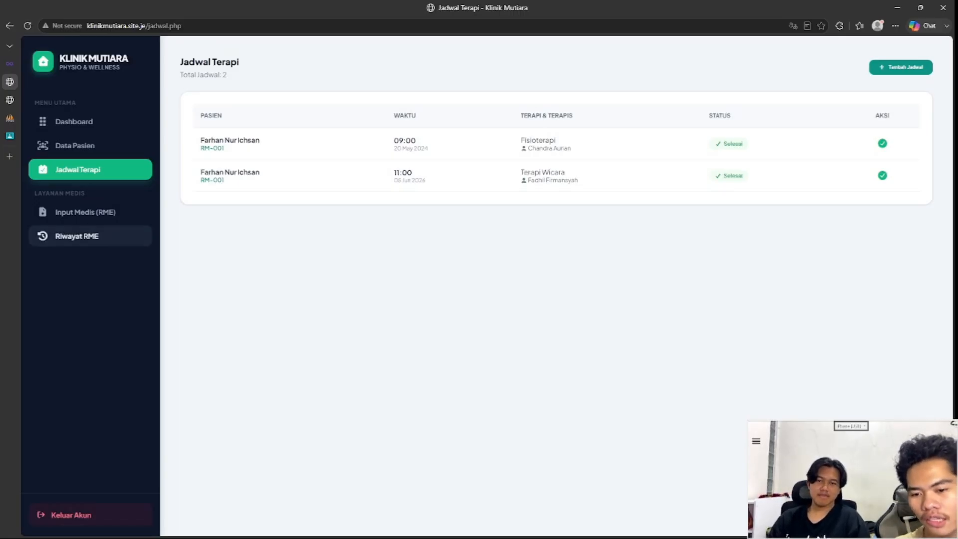
Step: Open the medical record history, then log out of the admin account
click(77, 235)
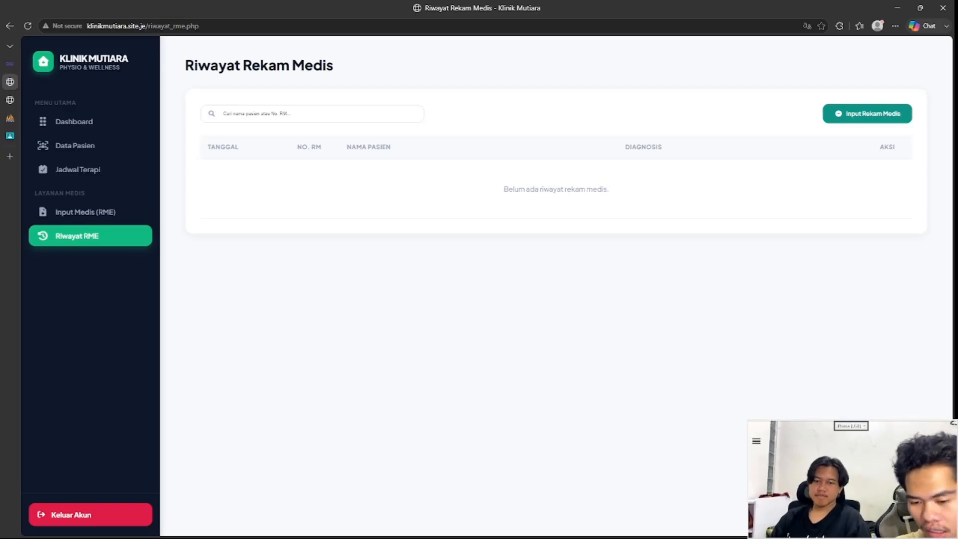
click(89, 514)
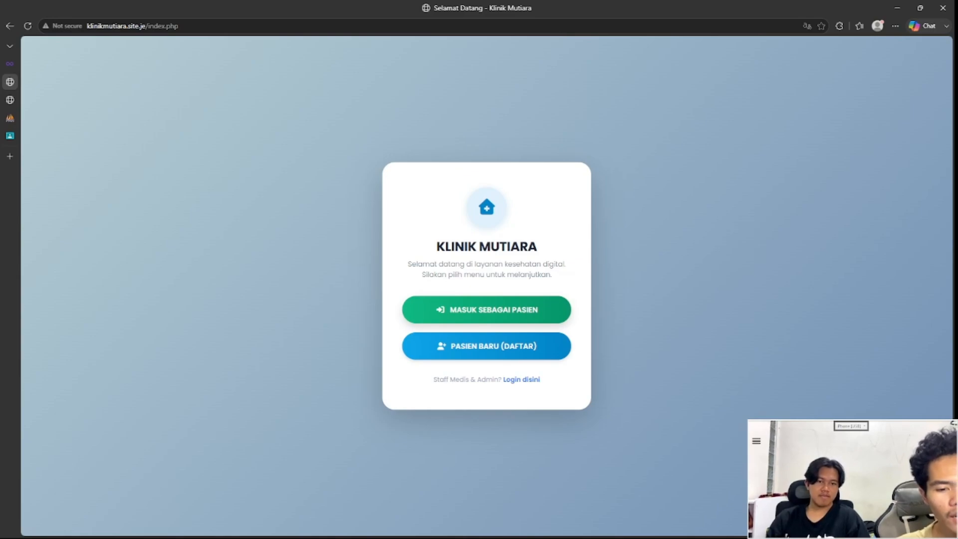
Step: Open the patient login form and look up patient credentials in the phpMyAdmin tab
click(487, 310)
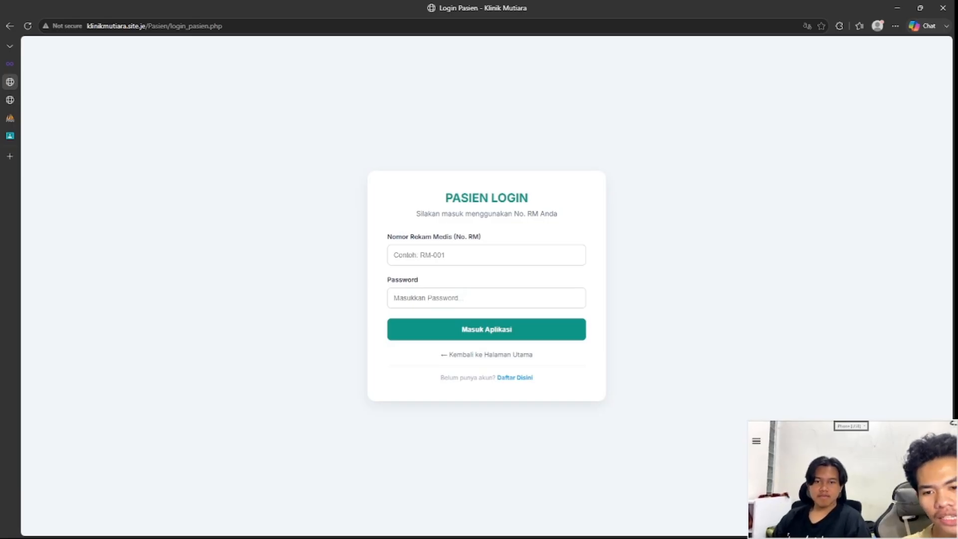
click(10, 117)
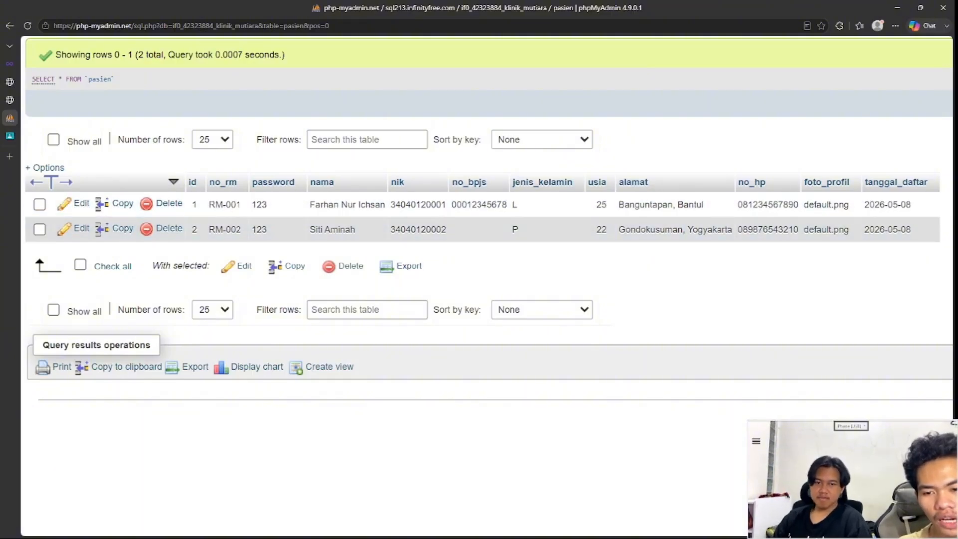
mouse_move(30, 64)
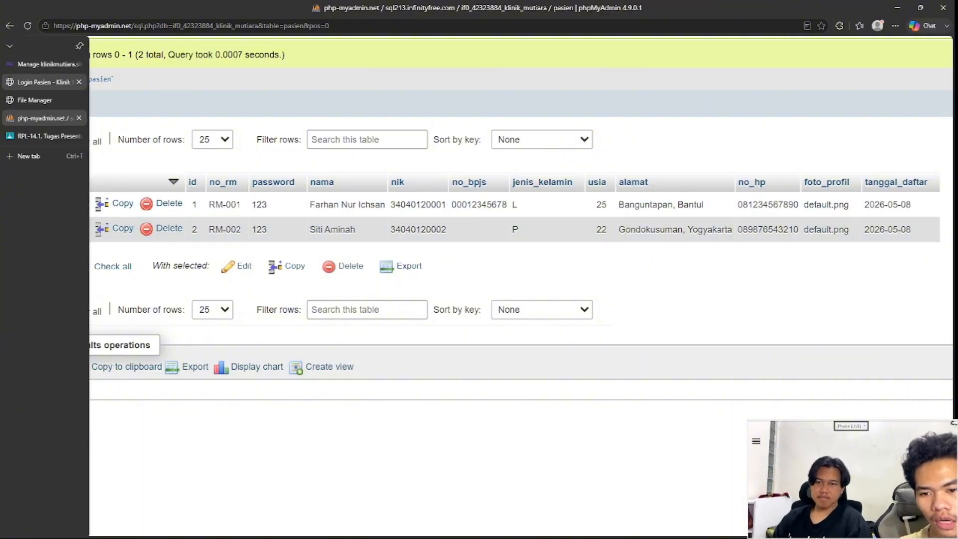
click(35, 82)
Step: Log in with the patient's medical record number and password
click(486, 255)
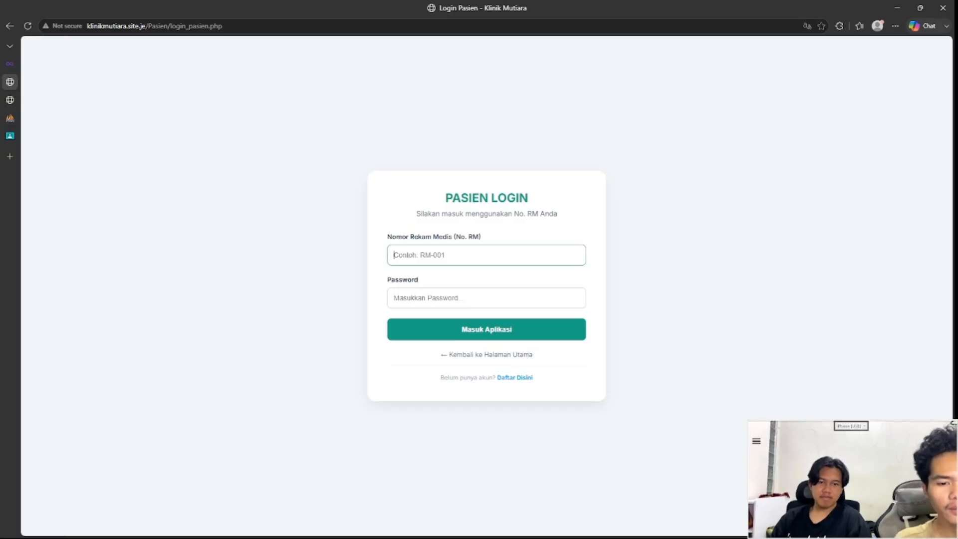
text(RM)
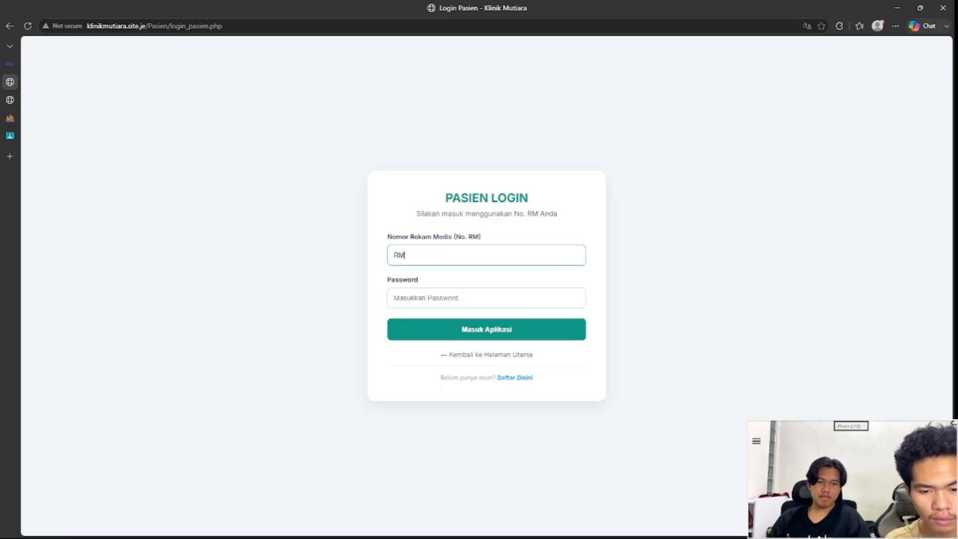
text(-001)
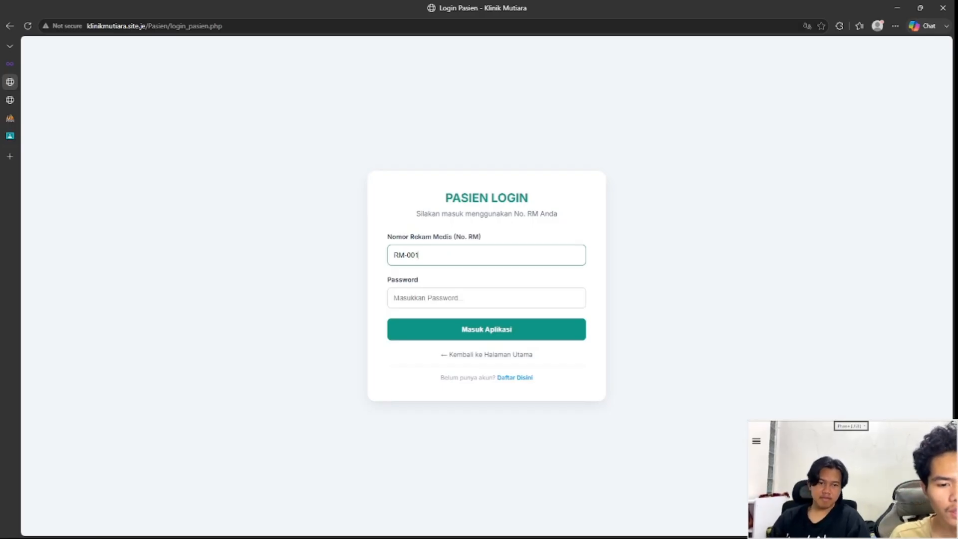
click(394, 298)
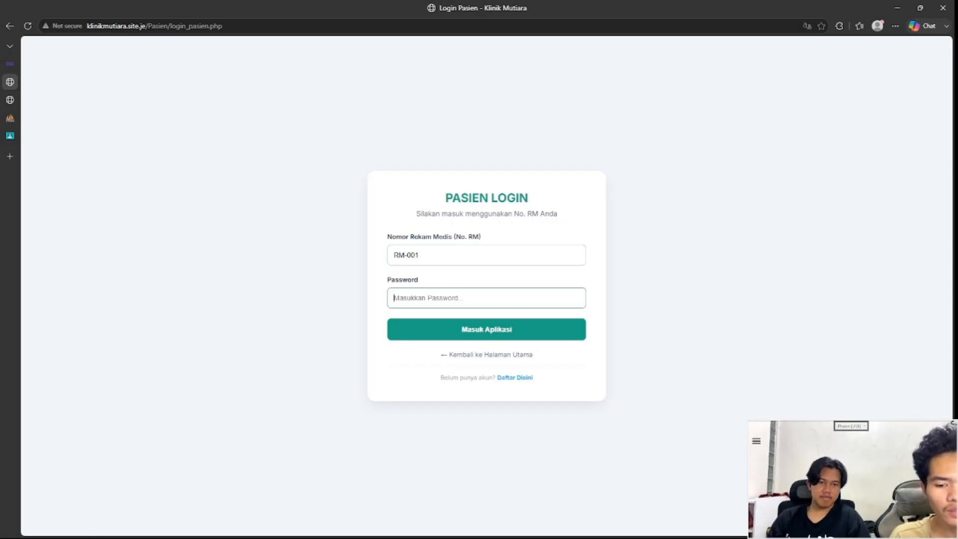
text(1)
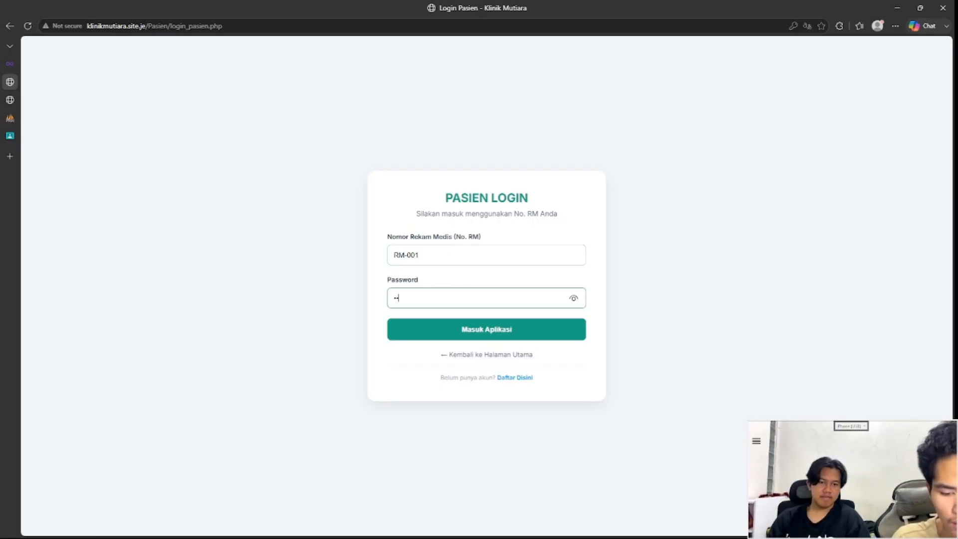
text(23)
click(487, 329)
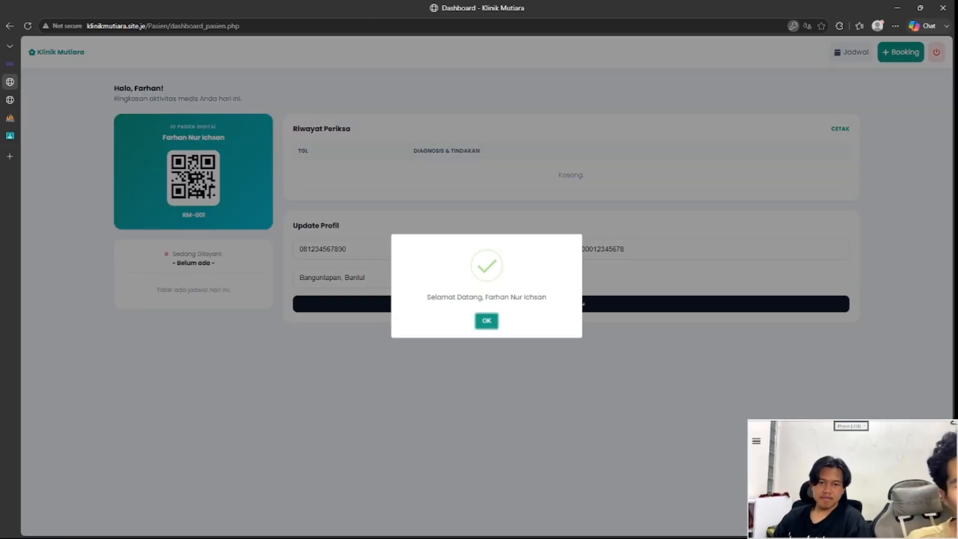
Step: Close the Selamat Datang message and start a new + Booking
click(486, 322)
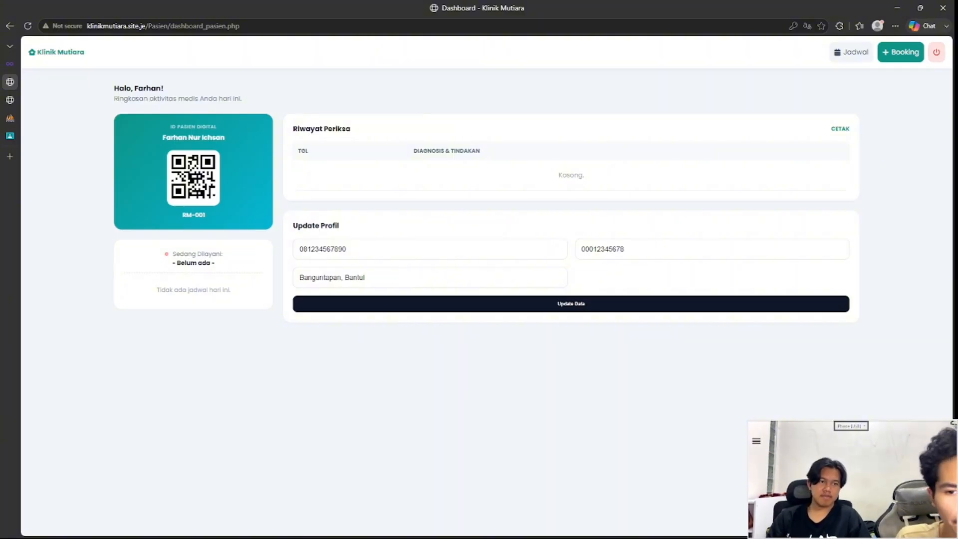
click(901, 52)
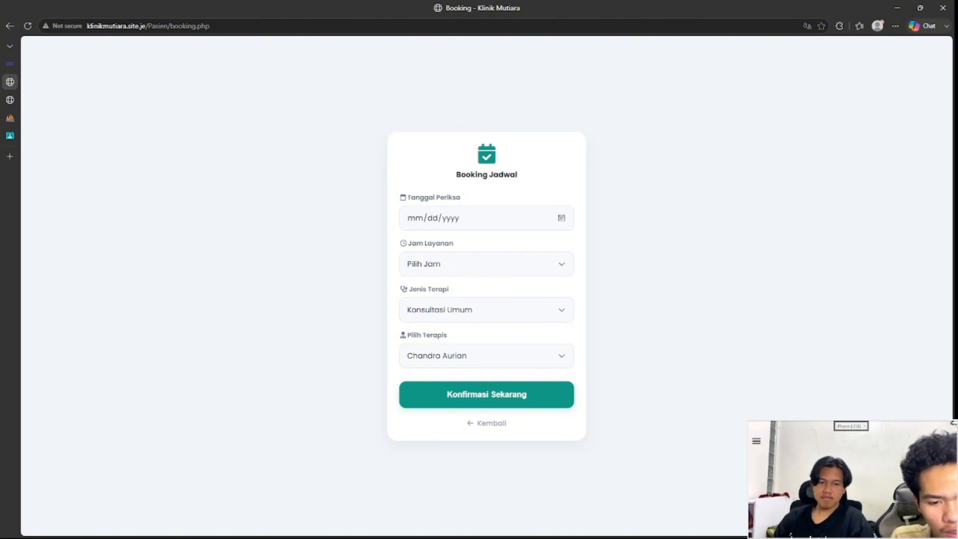
Step: Book Konsultasi Umum on 07/19/2026 at 11:00 - Siang with the default therapist and confirm
click(413, 317)
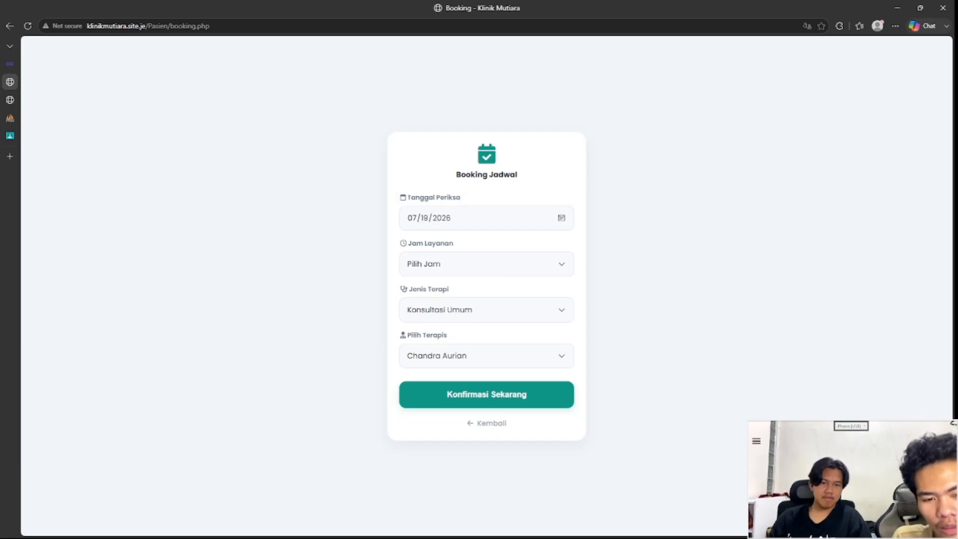
click(486, 263)
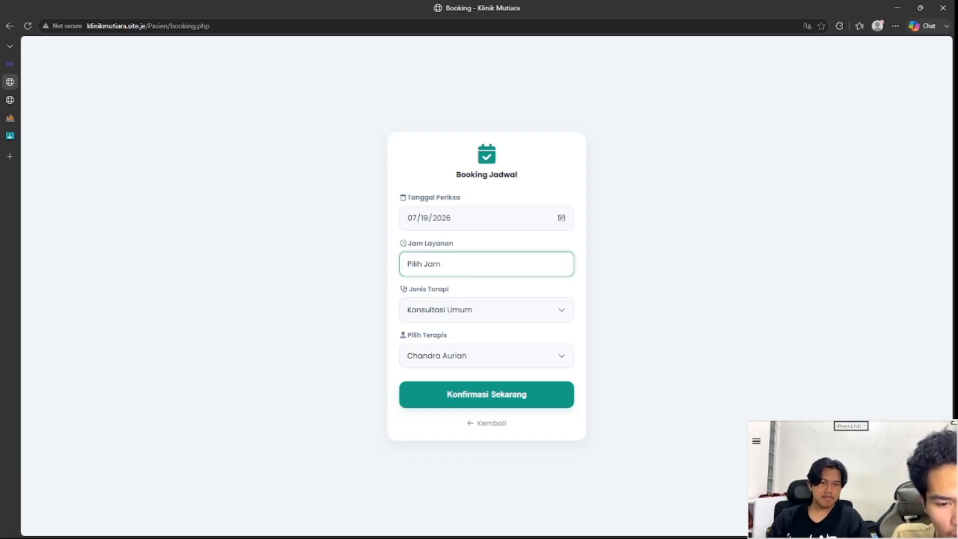
click(449, 310)
click(449, 310)
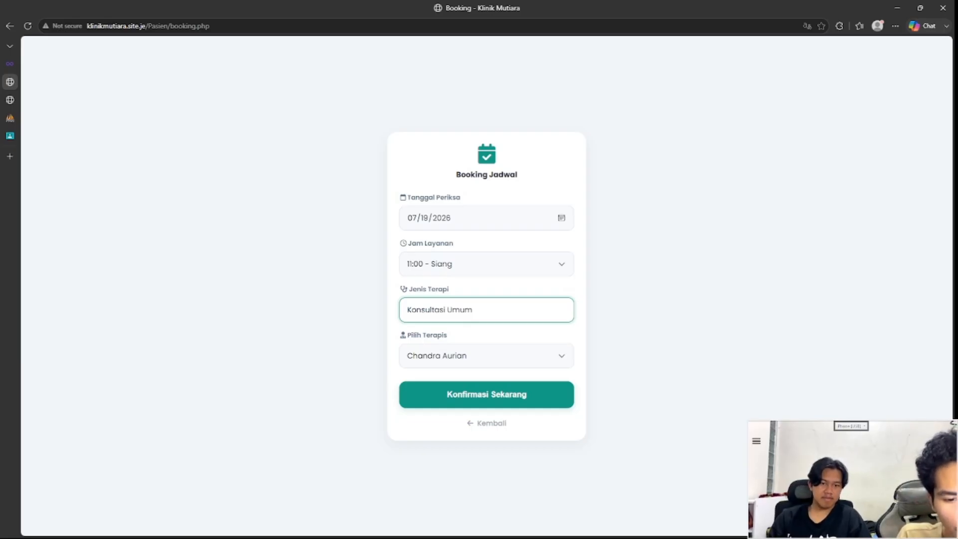
click(486, 356)
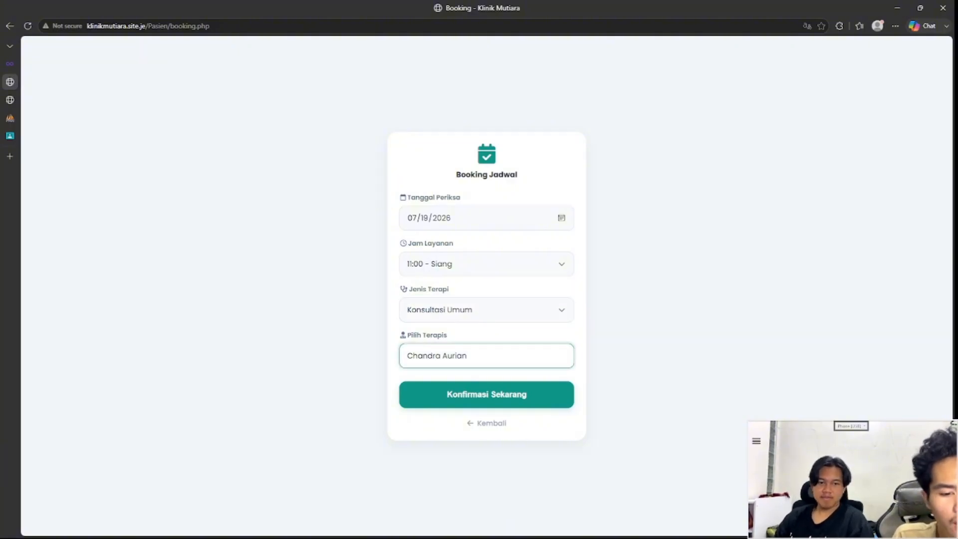
click(487, 394)
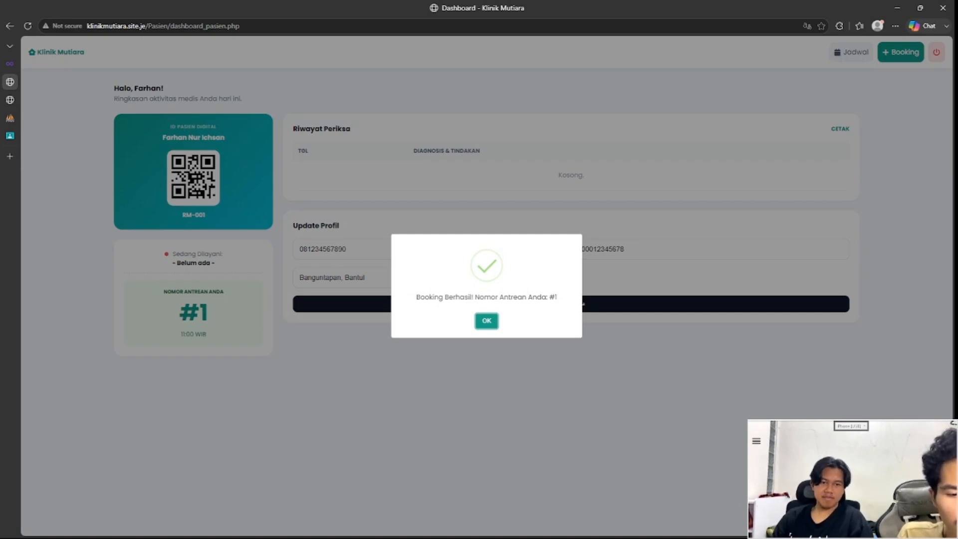
Step: Close Booking Berhasil, highlight queue number #1, and open the Jadwal Saya list
click(487, 321)
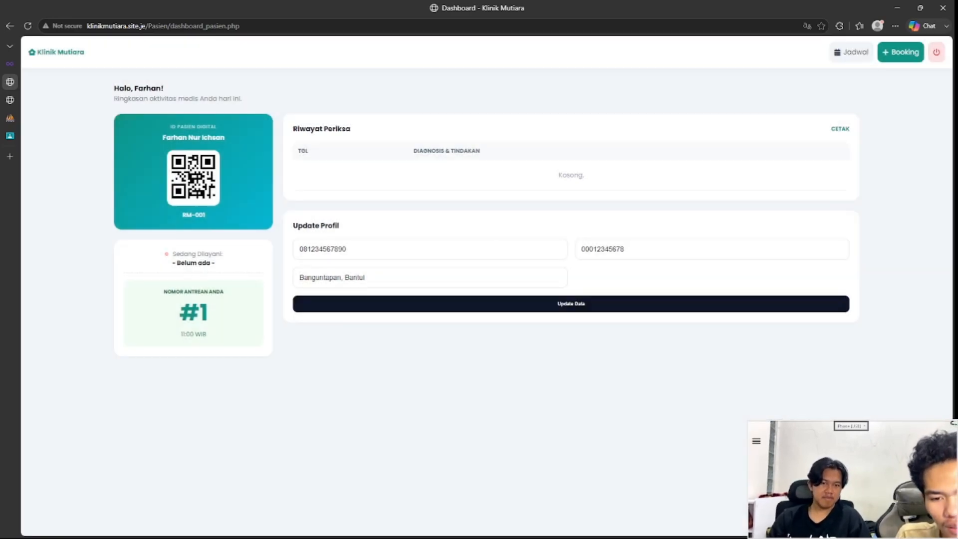
drag(209, 313, 179, 312)
click(188, 315)
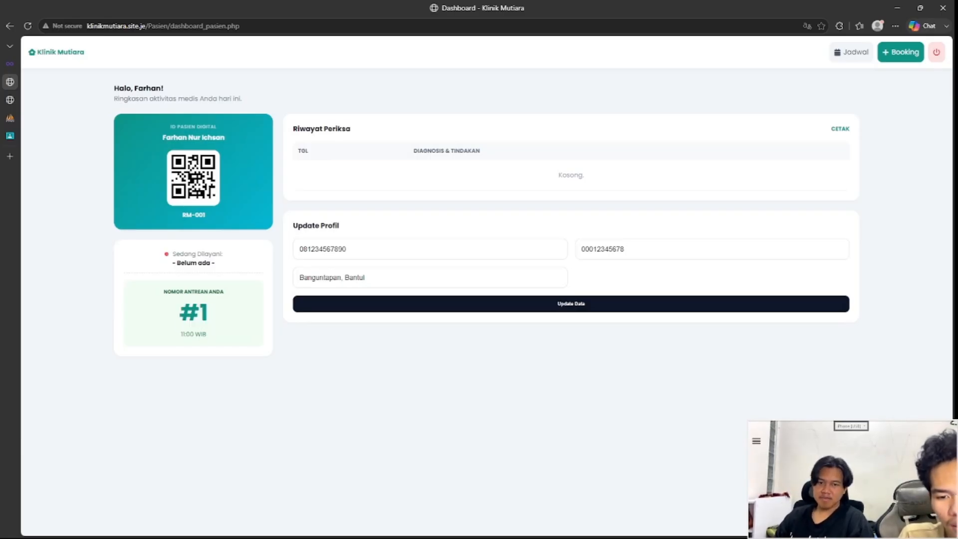
drag(178, 313, 208, 313)
click(206, 314)
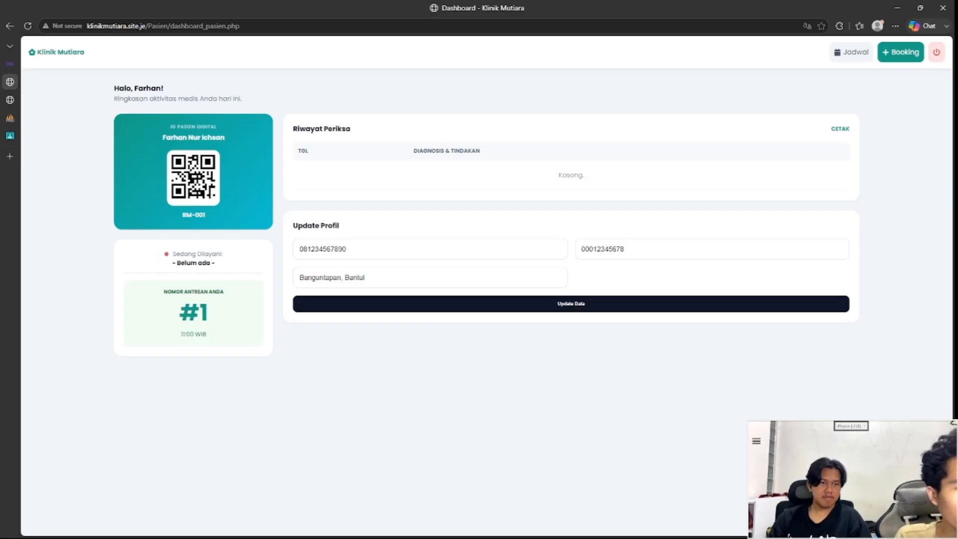
click(851, 52)
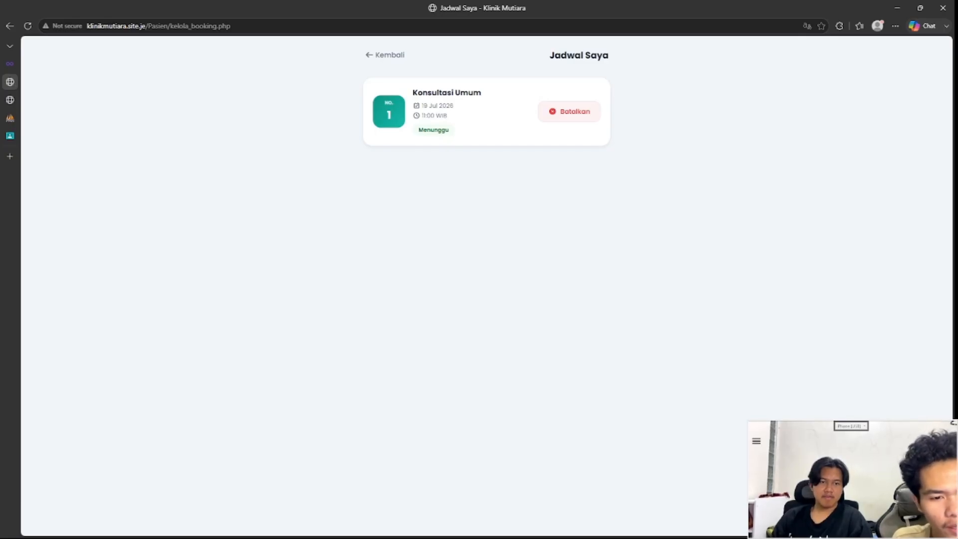
Step: Cancel the Konsultasi Umum booking and verify the Jadwal list is now empty
click(570, 112)
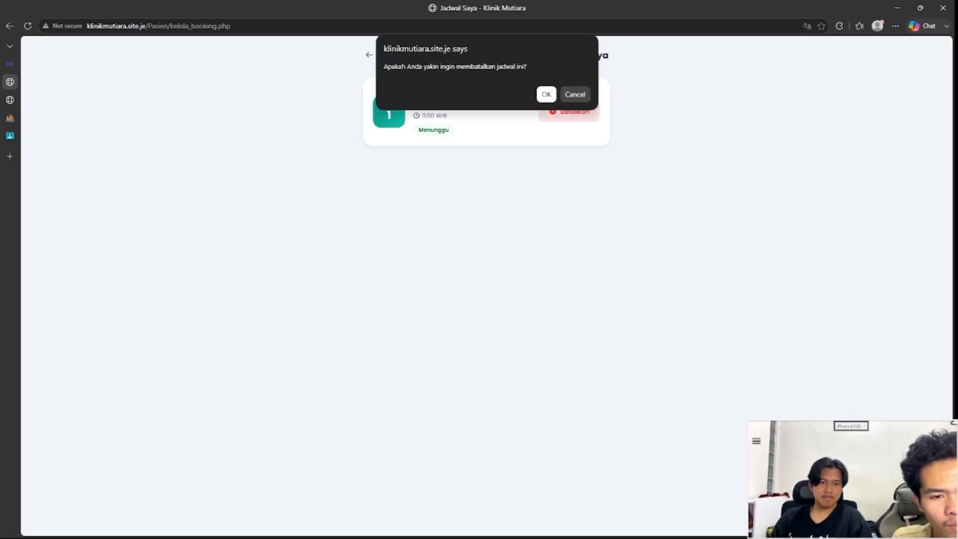
key(Return)
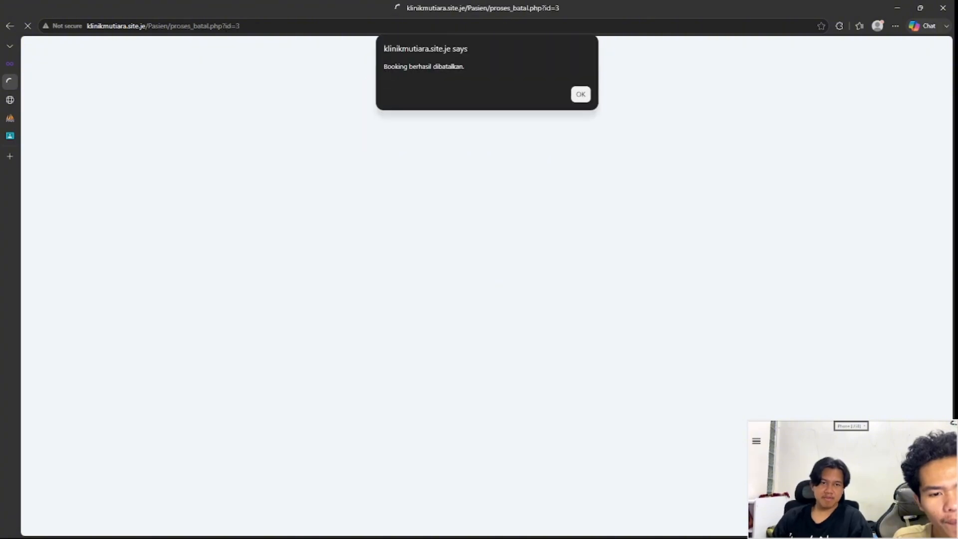
click(581, 94)
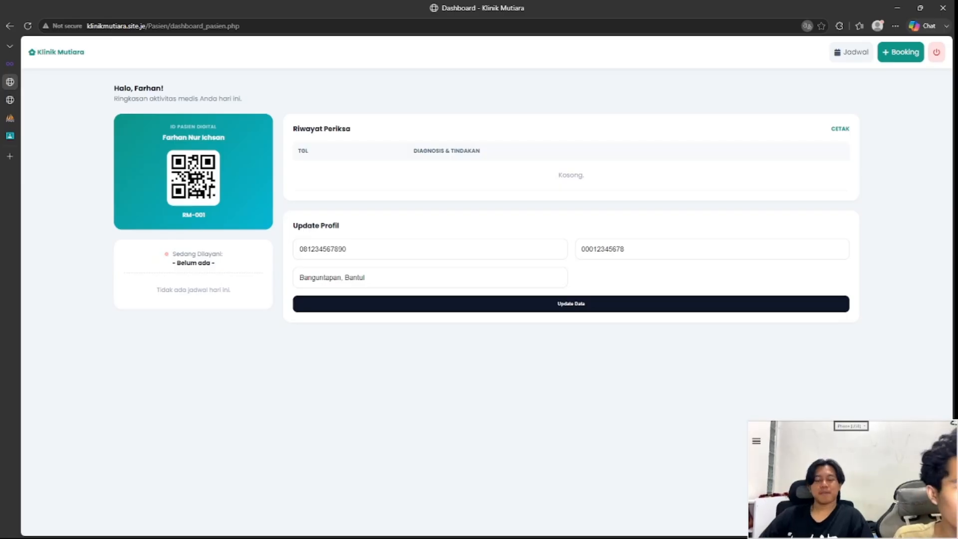
click(851, 52)
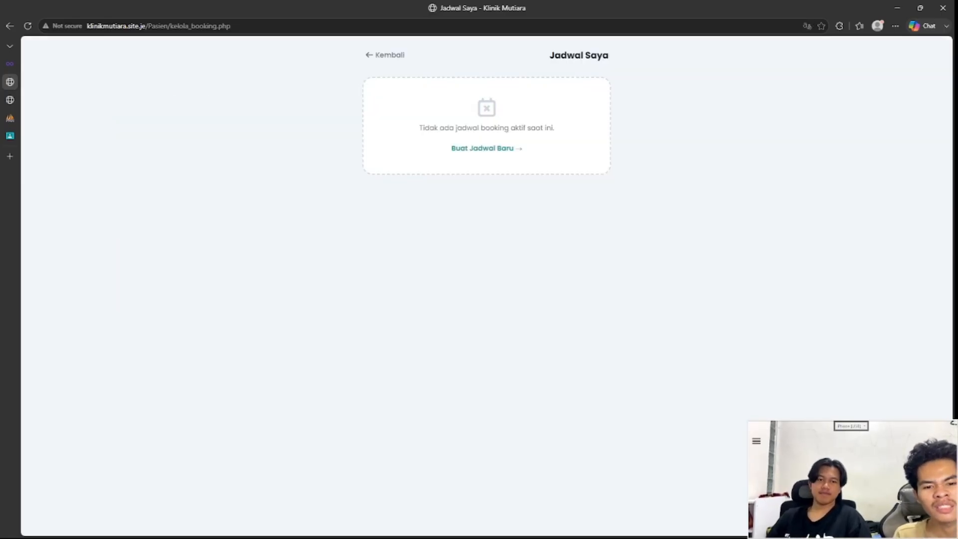
Step: Return past the patient dashboard and login page to the clinic welcome page
key(alt+Left)
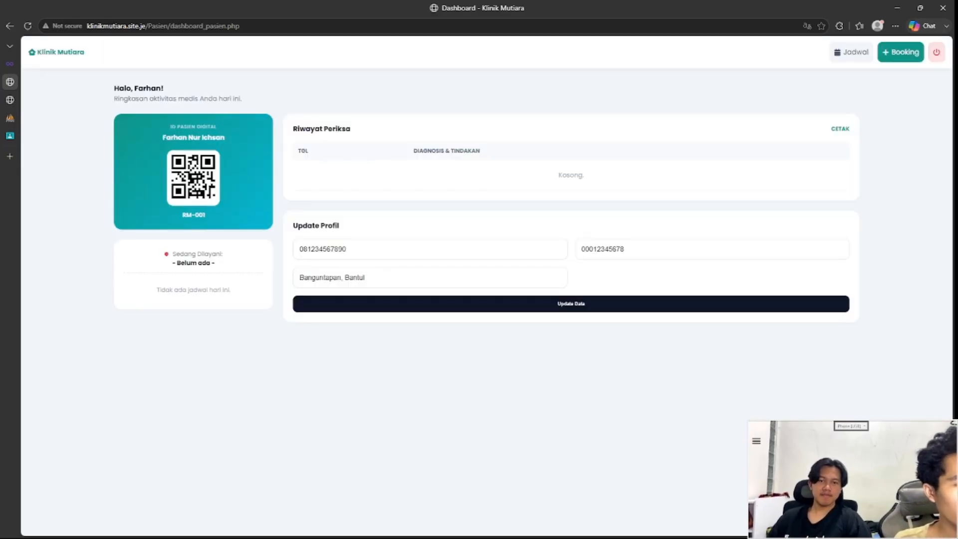
key(alt+Left)
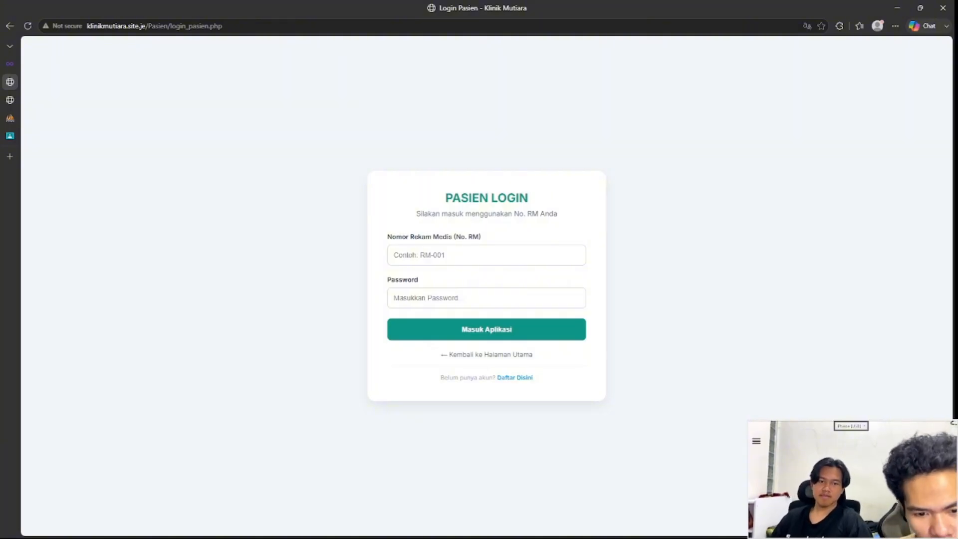
click(487, 355)
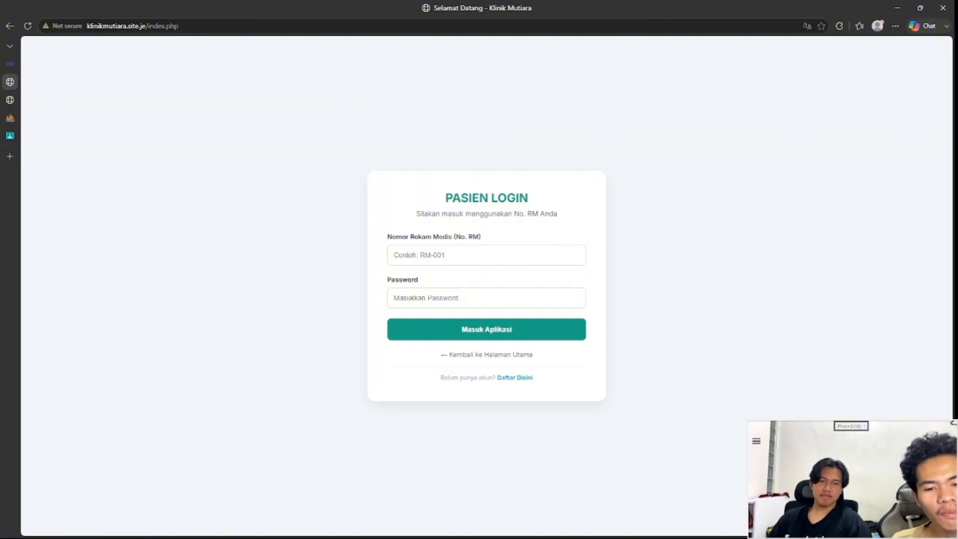